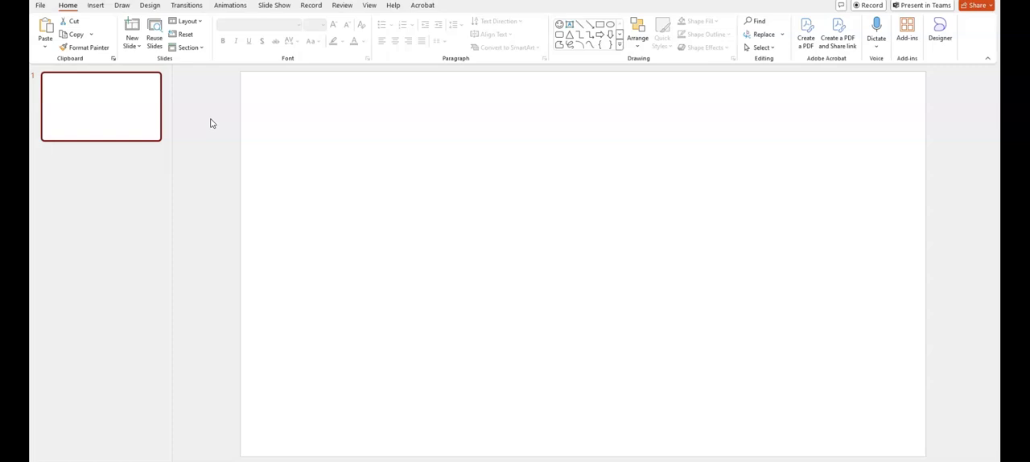
Draw a rectangle that covers the entire blank slide, about 13.33" wide and 7.5" high
{"action": "left_click", "coordinate": [95, 6]}
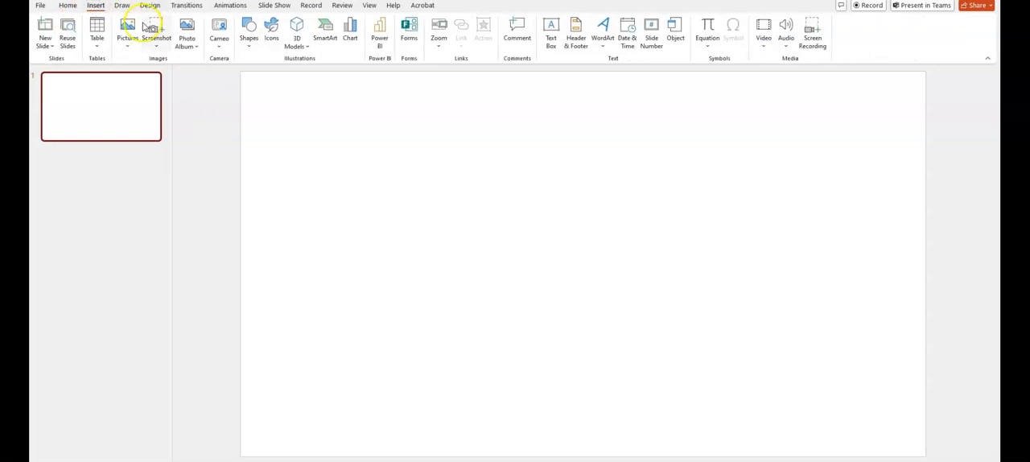
{"action": "left_click", "coordinate": [249, 36]}
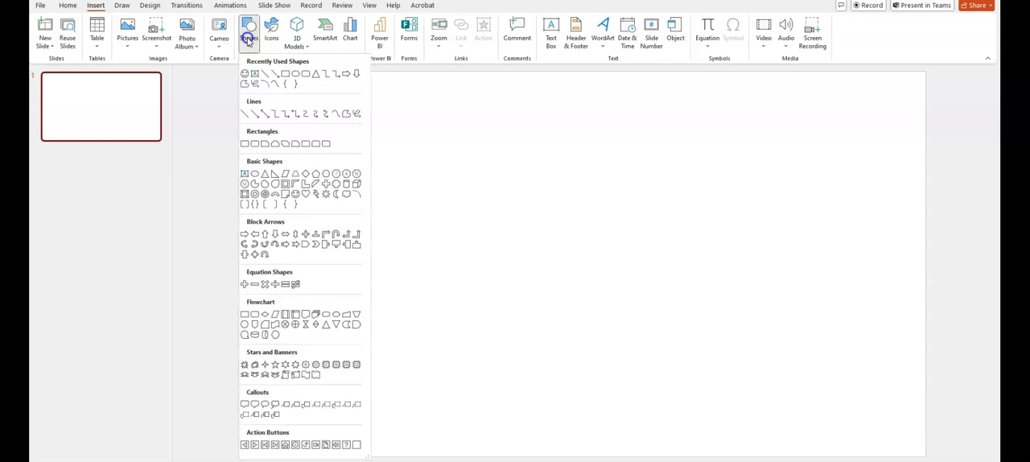
{"action": "left_click", "coordinate": [287, 74]}
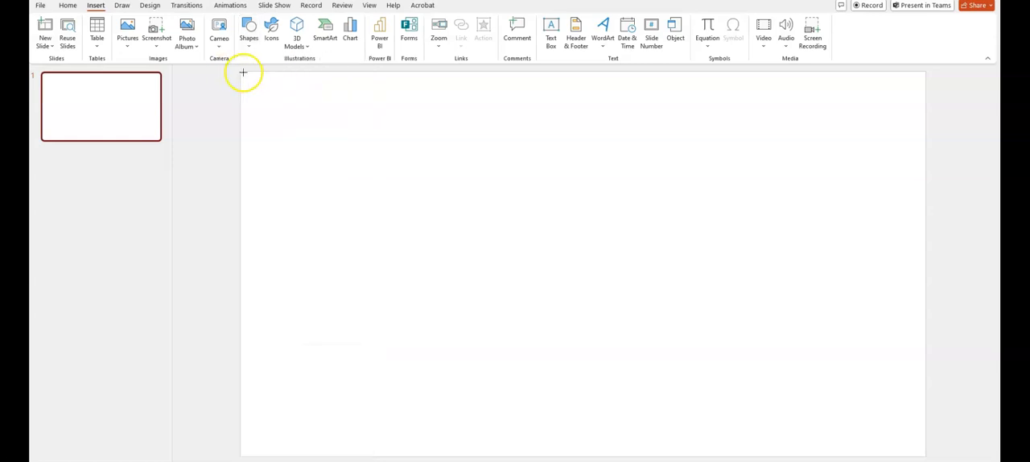
{"action": "left_click_drag", "start_coordinate": [239, 72], "coordinate": [926, 455]}
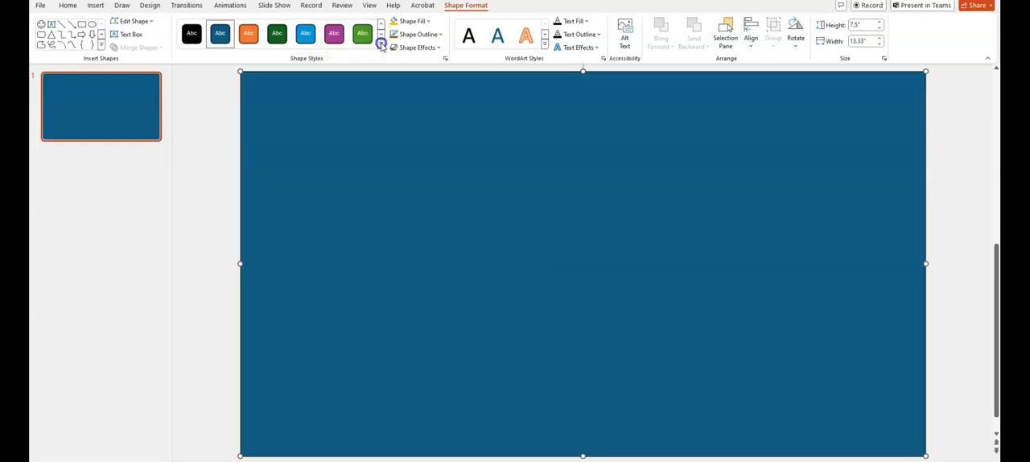
Fill the full-slide rectangle with the lightest pink-purple theme color
{"action": "left_click", "coordinate": [380, 46]}
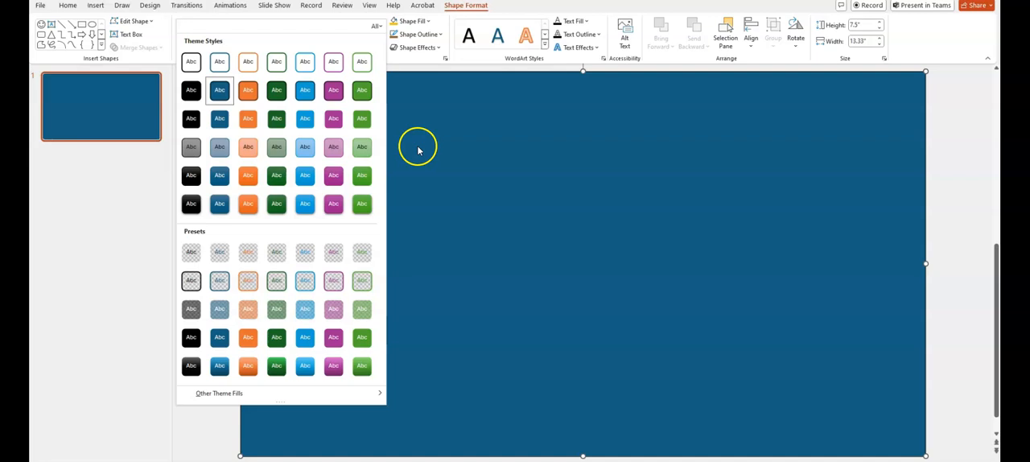
{"action": "left_click", "coordinate": [427, 22]}
{"action": "left_click", "coordinate": [427, 23]}
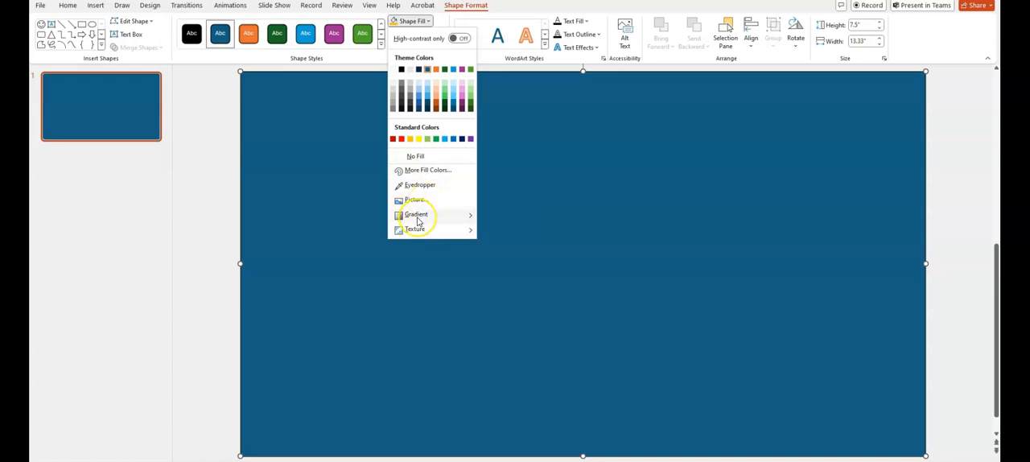
{"action": "mouse_move", "coordinate": [418, 221]}
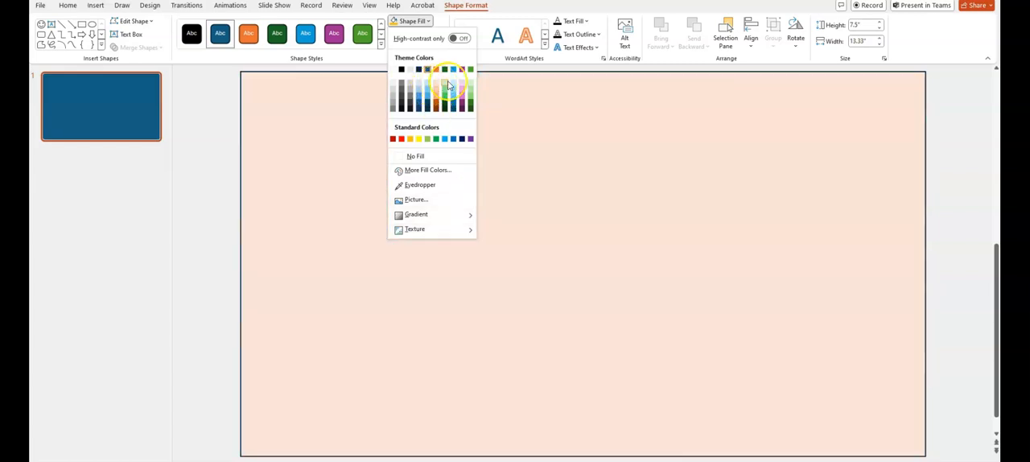
{"action": "left_click", "coordinate": [460, 86]}
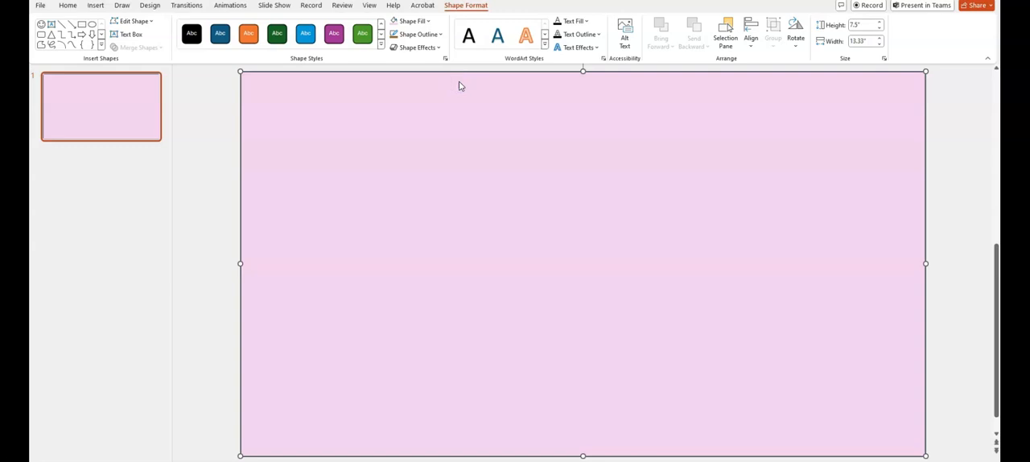
Remove the outline from the pink background rectangle and deselect it
{"action": "left_click", "coordinate": [439, 35]}
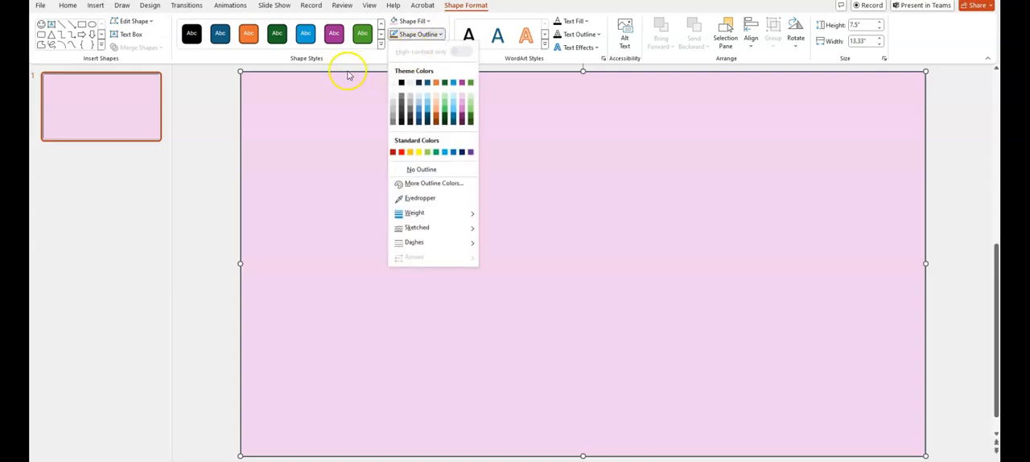
{"action": "left_click", "coordinate": [411, 170]}
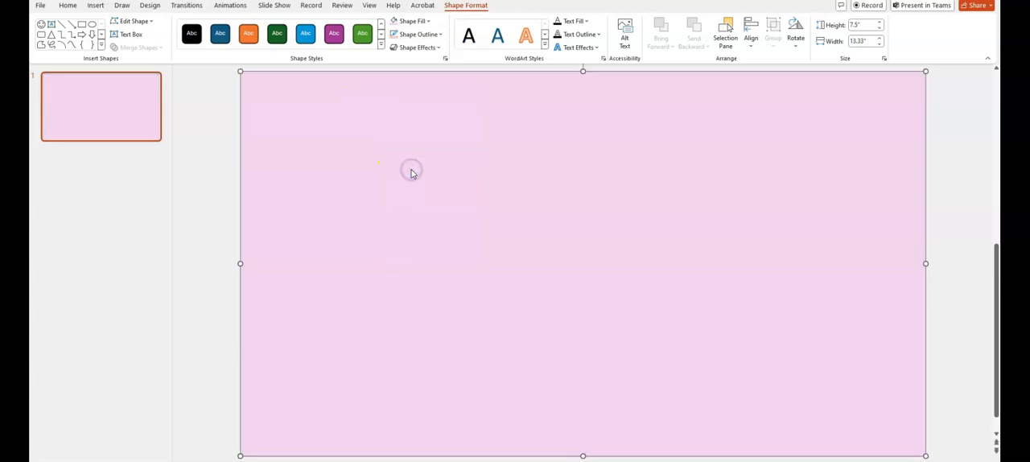
{"action": "left_click", "coordinate": [203, 112]}
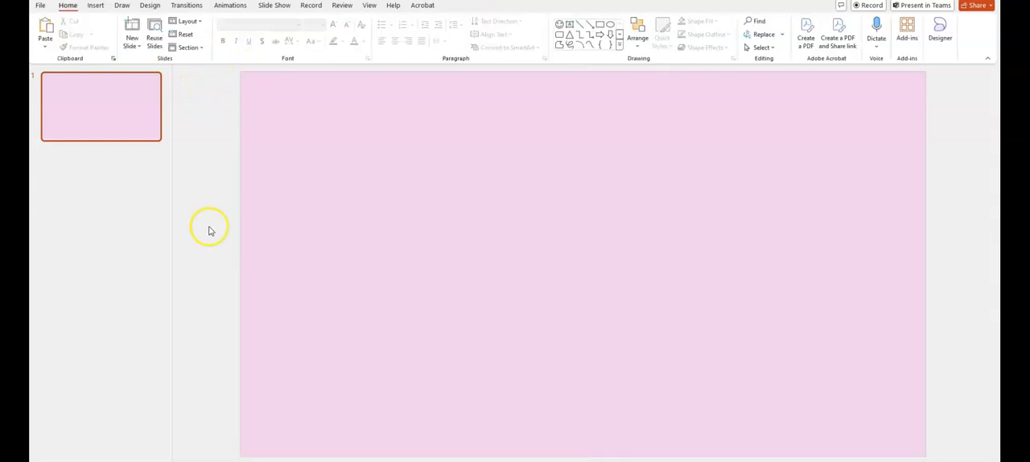
Draw a floor rectangle across the full width of the slide's lower edge, about 13.33" wide and 1.74" high
{"action": "left_click", "coordinate": [89, 6]}
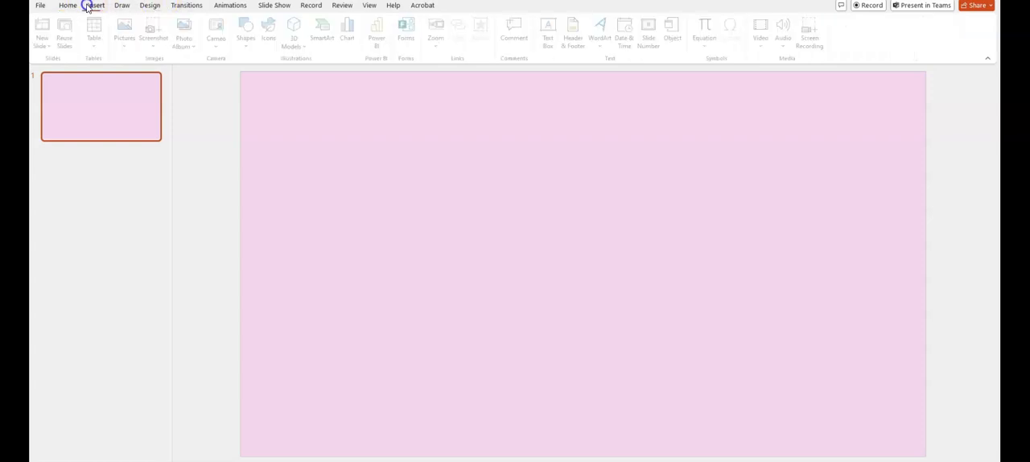
{"action": "left_click", "coordinate": [248, 36]}
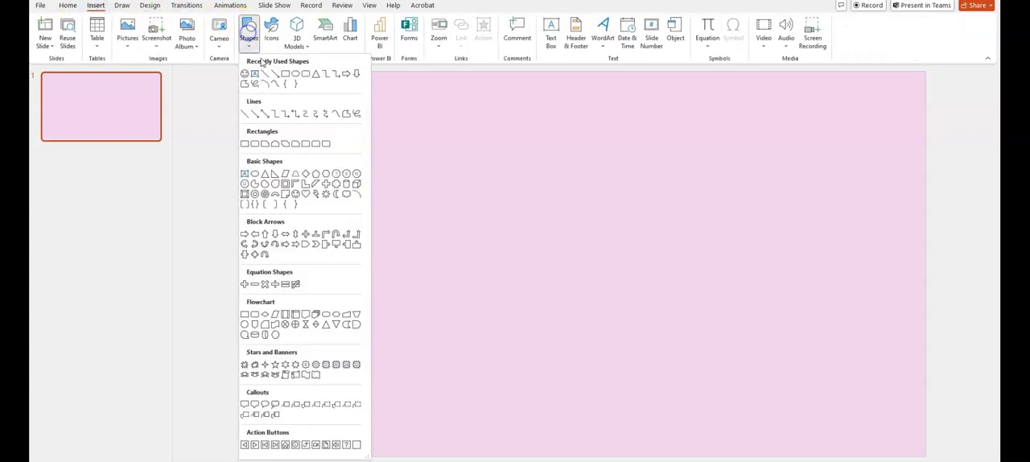
{"action": "left_click", "coordinate": [285, 75]}
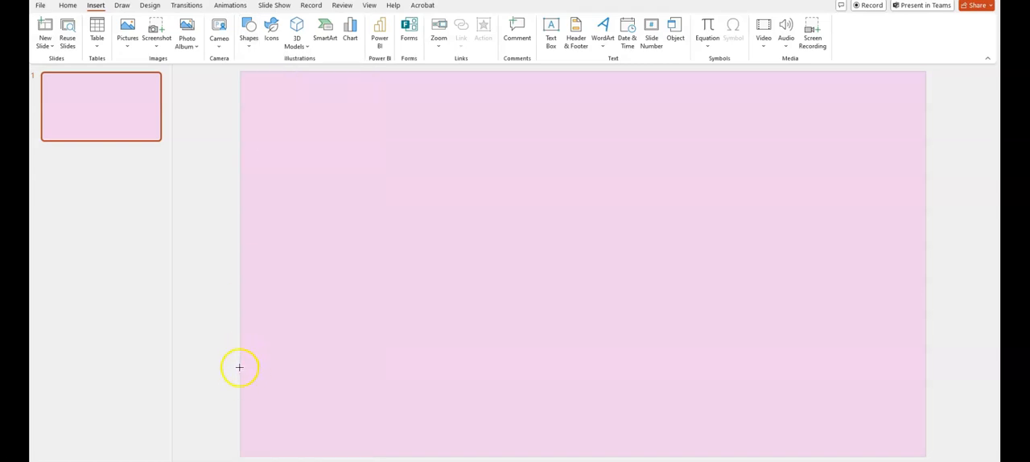
{"action": "mouse_move", "coordinate": [240, 367]}
{"action": "left_mouse_down"}
{"action": "mouse_move", "coordinate": [786, 363]}
{"action": "mouse_move", "coordinate": [963, 386]}
{"action": "mouse_move", "coordinate": [930, 426]}
{"action": "mouse_move", "coordinate": [926, 456]}
{"action": "left_mouse_up"}
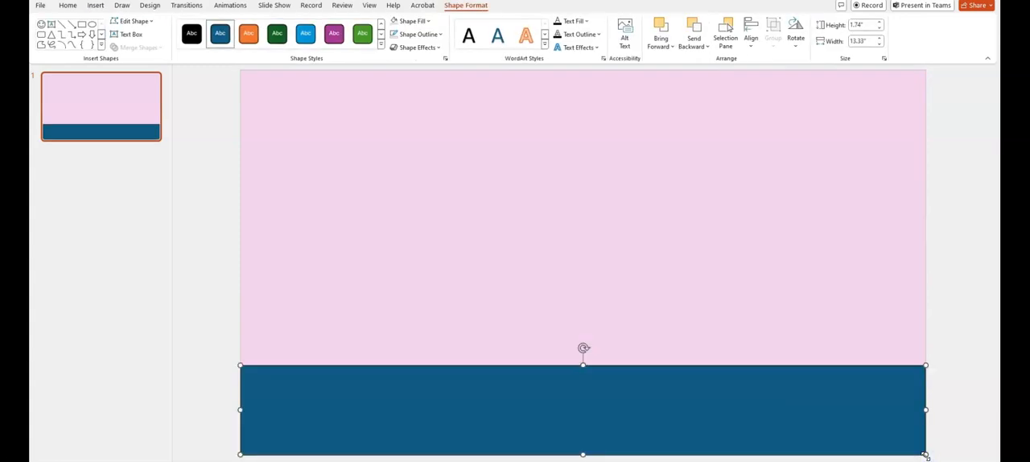
Fill the floor rectangle with the brown wood-grain texture, the last of the wood textures
{"action": "right_click", "coordinate": [605, 418]}
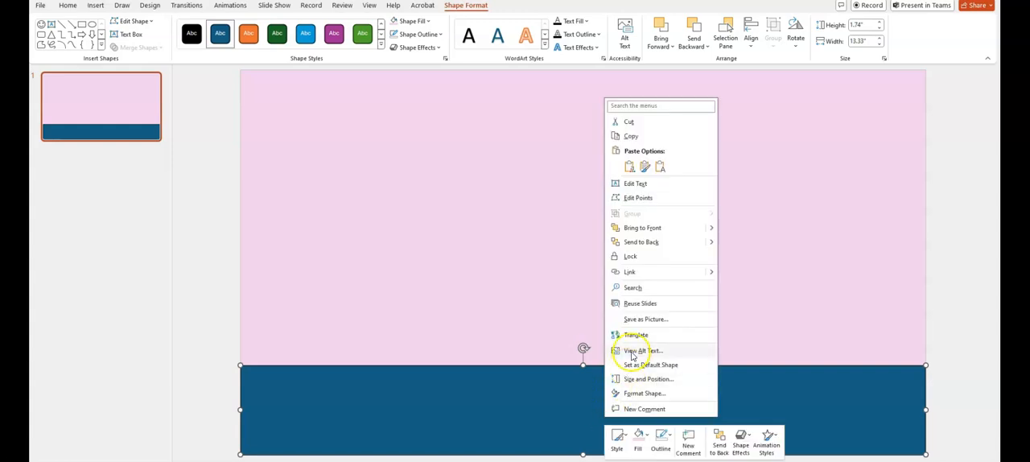
{"action": "left_click", "coordinate": [640, 440]}
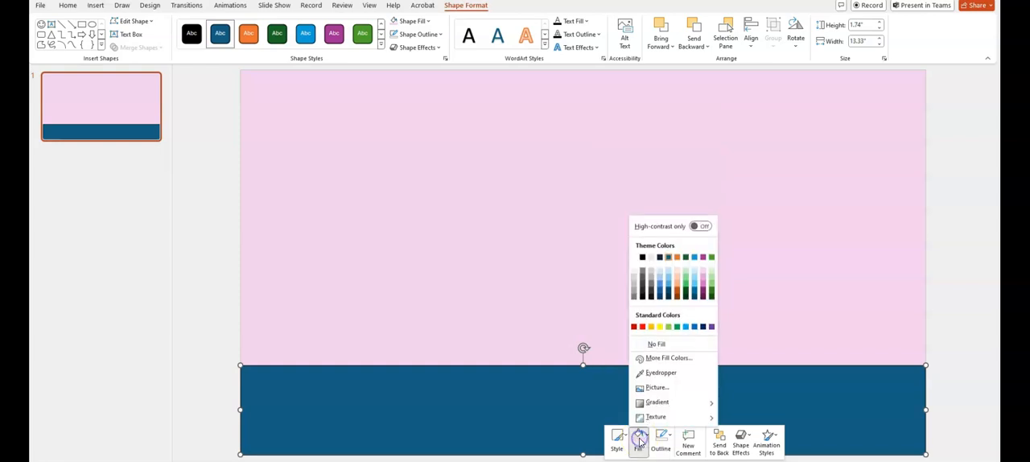
{"action": "left_click", "coordinate": [657, 418]}
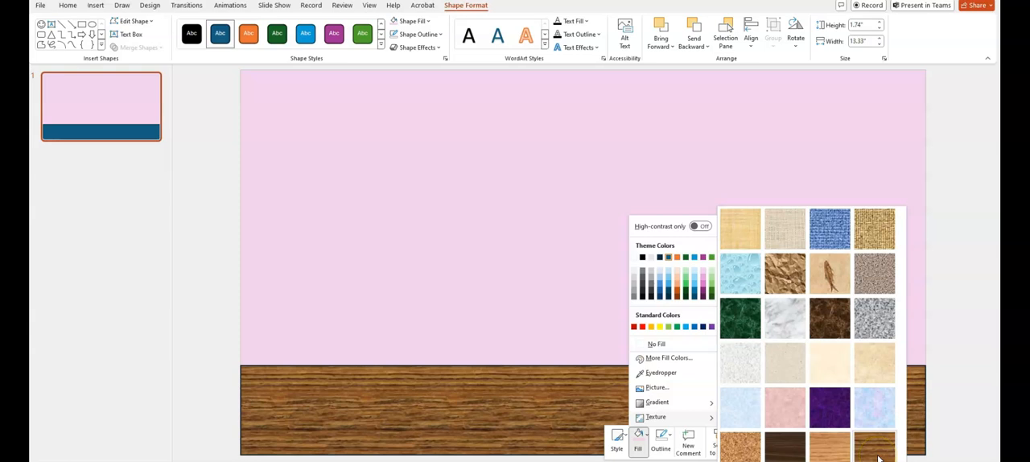
{"action": "left_click", "coordinate": [842, 456]}
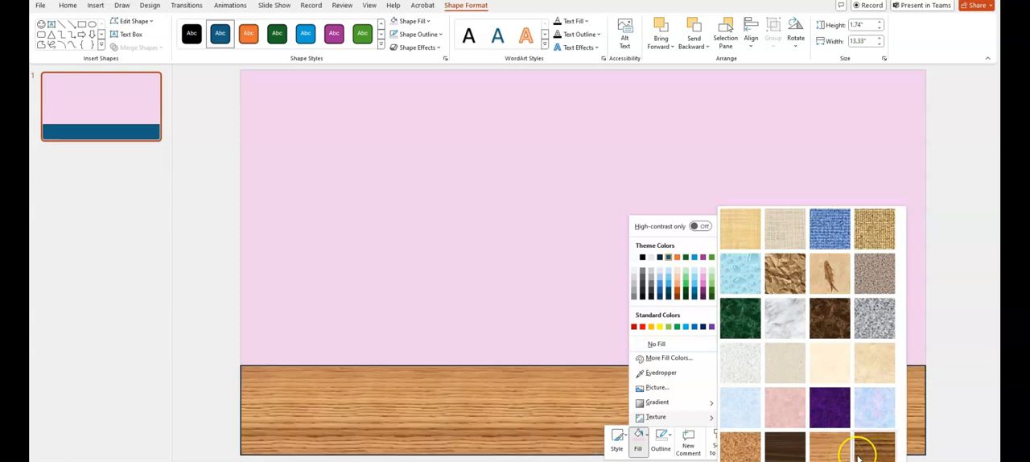
{"action": "left_click", "coordinate": [871, 448]}
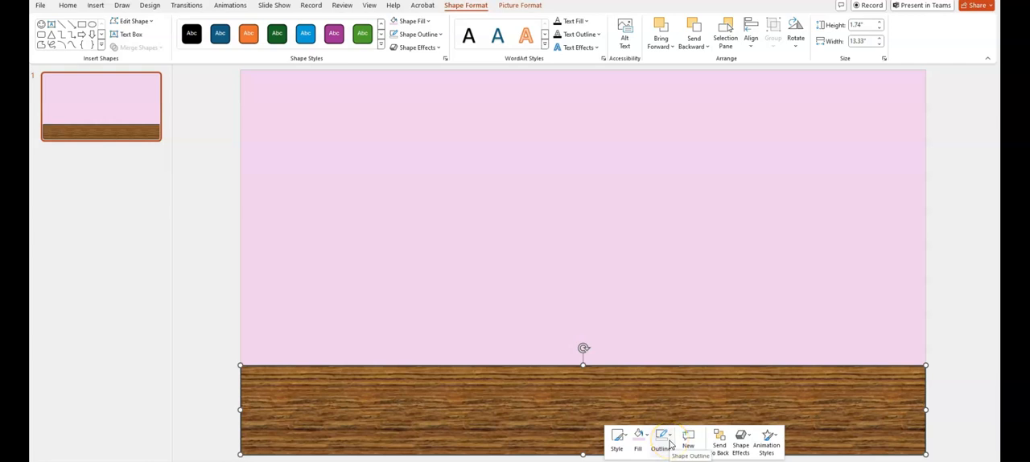
Remove the outline from the wood floor rectangle and deselect it
{"action": "left_click", "coordinate": [670, 445]}
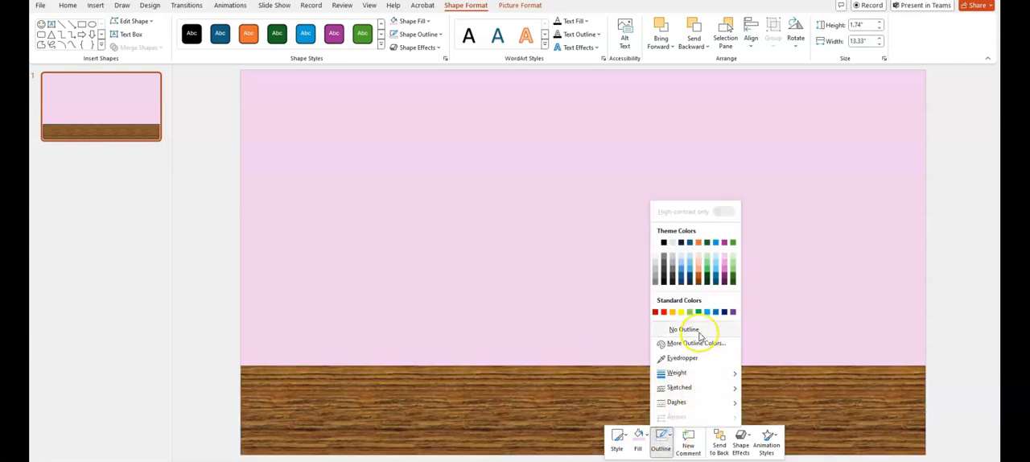
{"action": "left_click", "coordinate": [697, 331]}
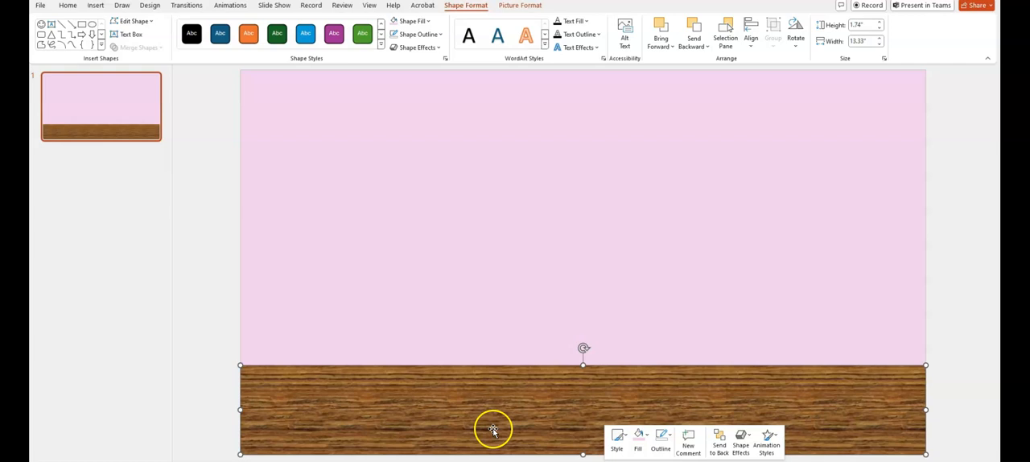
{"action": "left_click", "coordinate": [429, 348]}
{"action": "left_click", "coordinate": [224, 347]}
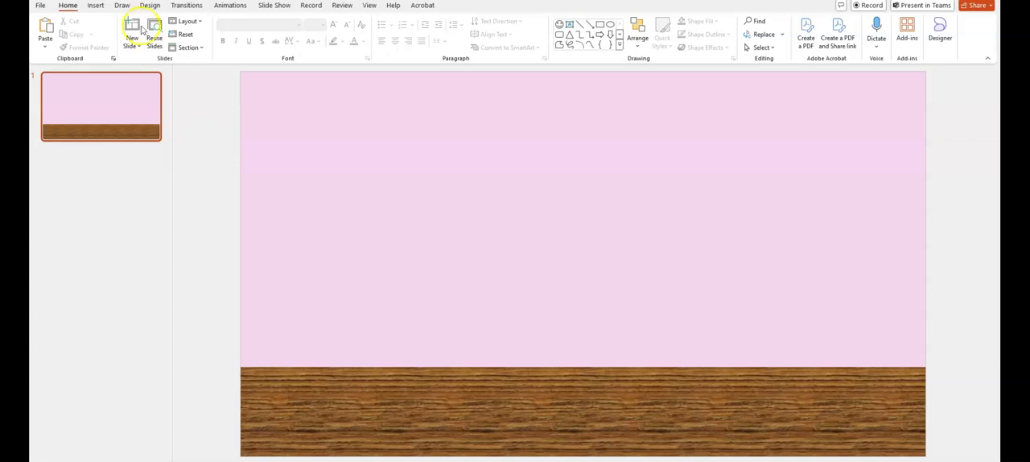
Draw an upright door-shaped rectangle standing on the floor near the slide's right side, about 2.76" wide and 4.78" high
{"action": "left_click", "coordinate": [96, 5]}
{"action": "left_click", "coordinate": [248, 37]}
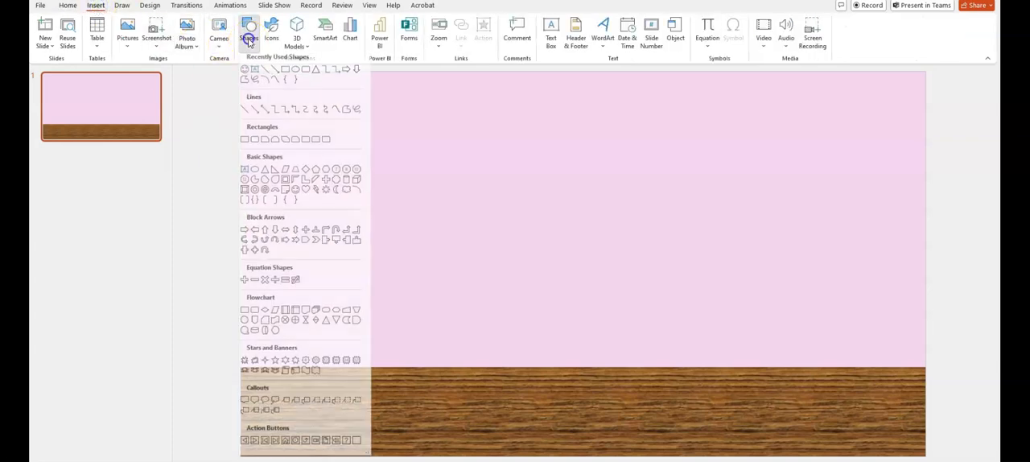
{"action": "left_click", "coordinate": [289, 78]}
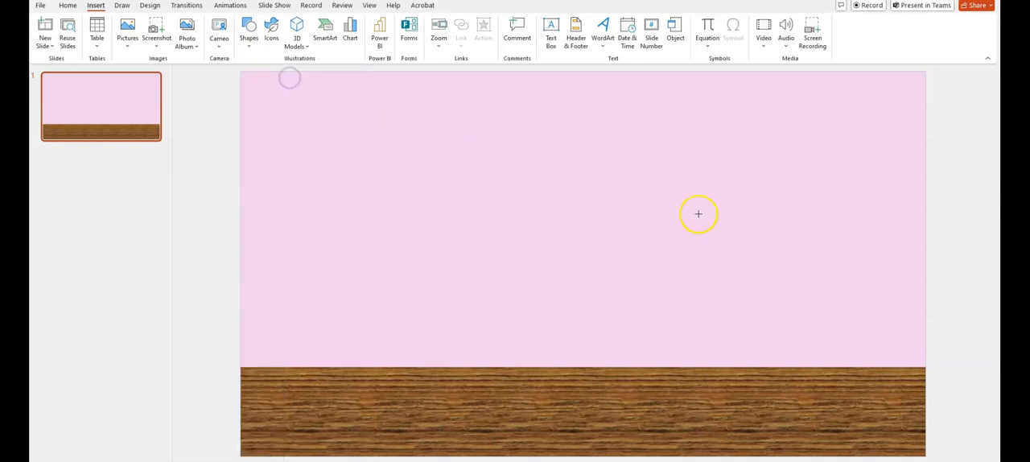
{"action": "mouse_move", "coordinate": [757, 121]}
{"action": "left_mouse_down"}
{"action": "mouse_move", "coordinate": [863, 269]}
{"action": "mouse_move", "coordinate": [909, 357]}
{"action": "mouse_move", "coordinate": [899, 368]}
{"action": "left_mouse_up"}
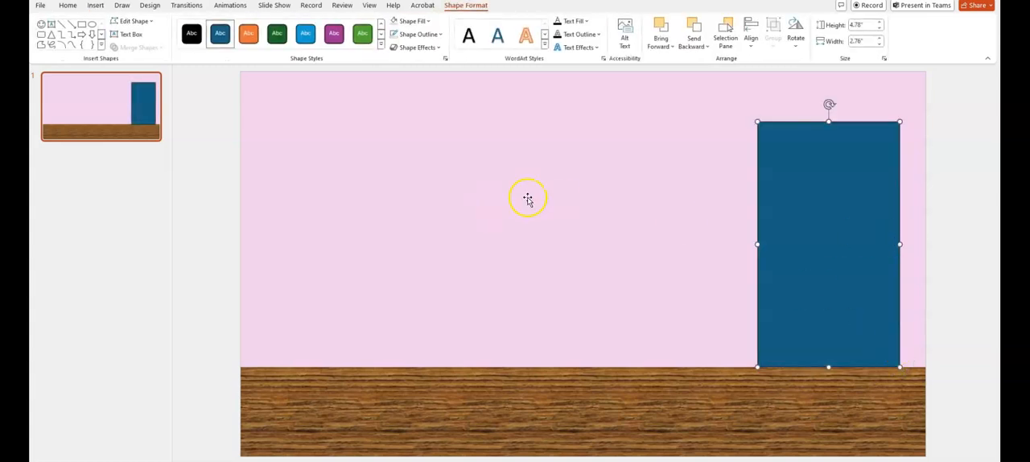
Fill the door-shaped rectangle with black and remove its outline
{"action": "right_click", "coordinate": [826, 205]}
{"action": "left_click", "coordinate": [789, 157]}
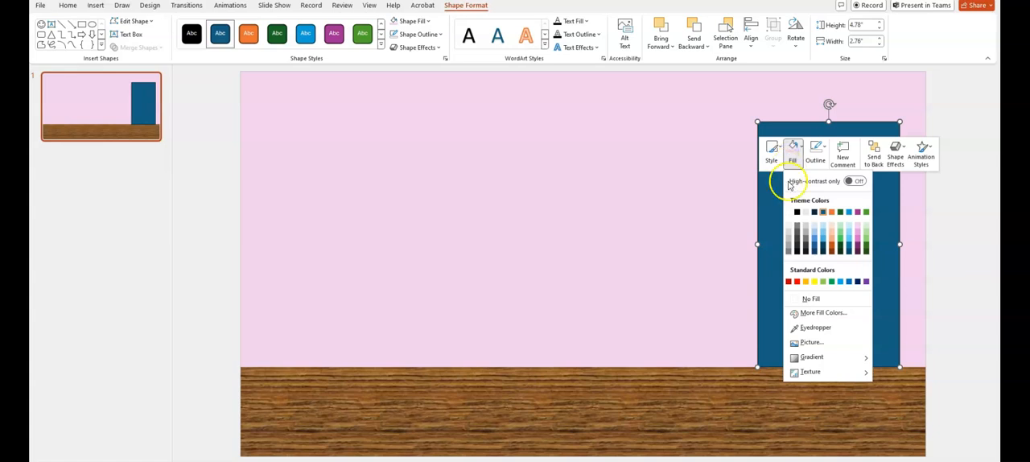
{"action": "left_click", "coordinate": [797, 213]}
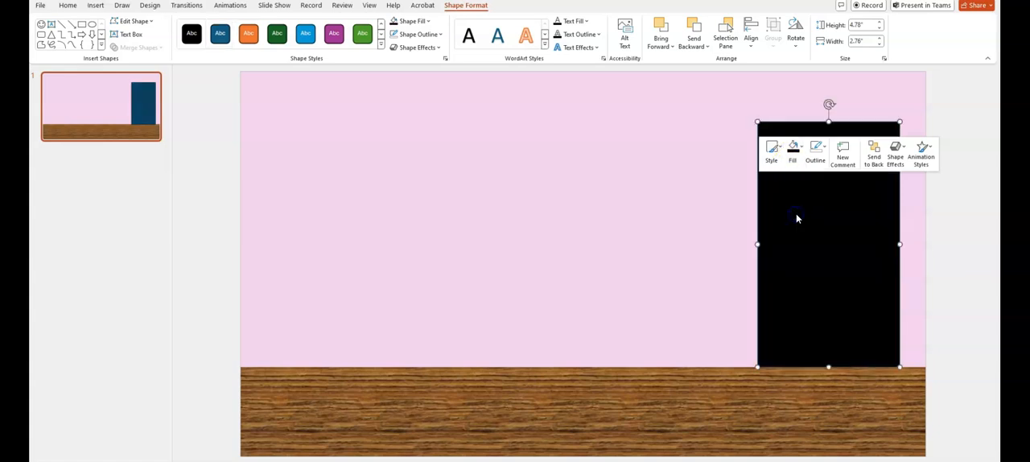
{"action": "left_click", "coordinate": [815, 153]}
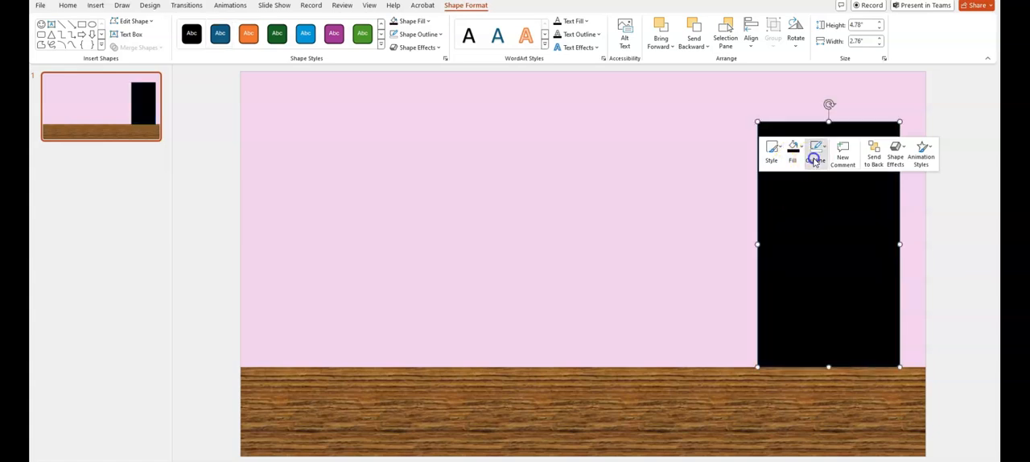
{"action": "left_click", "coordinate": [816, 297]}
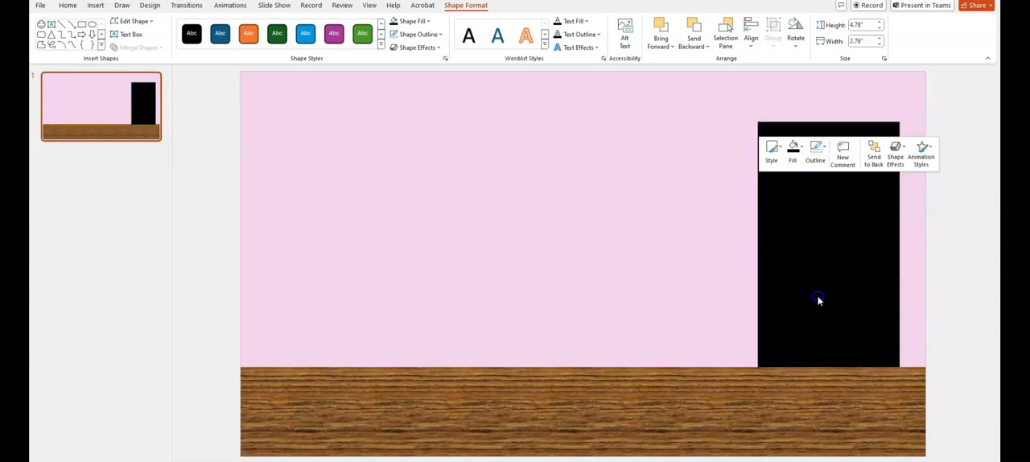
{"action": "left_click", "coordinate": [846, 258]}
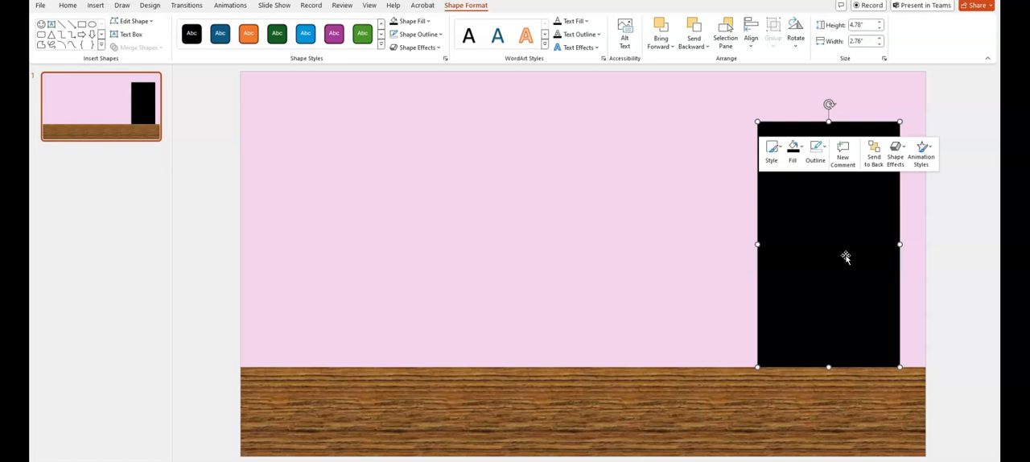
{"action": "left_click", "coordinate": [671, 244]}
{"action": "left_click", "coordinate": [642, 142]}
{"action": "left_click", "coordinate": [742, 228]}
Duplicate the black door rectangle and place the copy on the wall to its left, flush with the slide's upper edge
{"action": "left_click", "coordinate": [817, 223]}
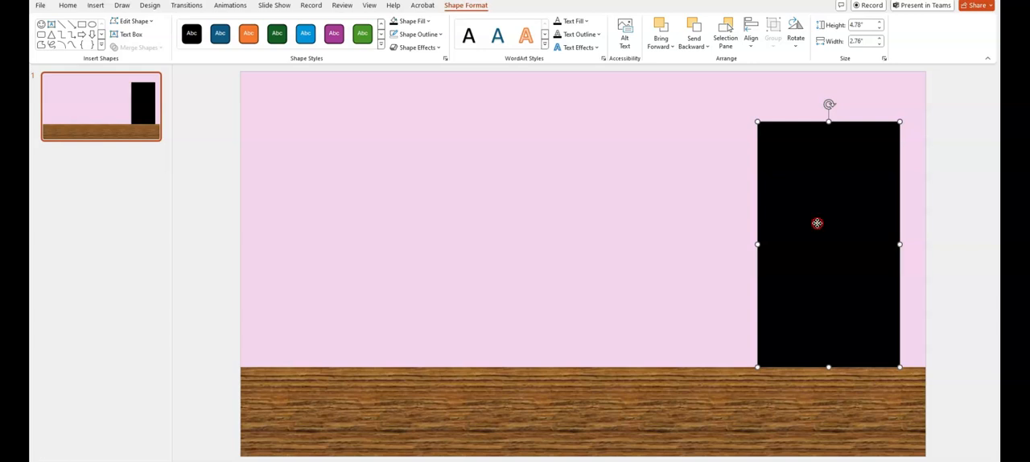
{"action": "right_click", "coordinate": [817, 223]}
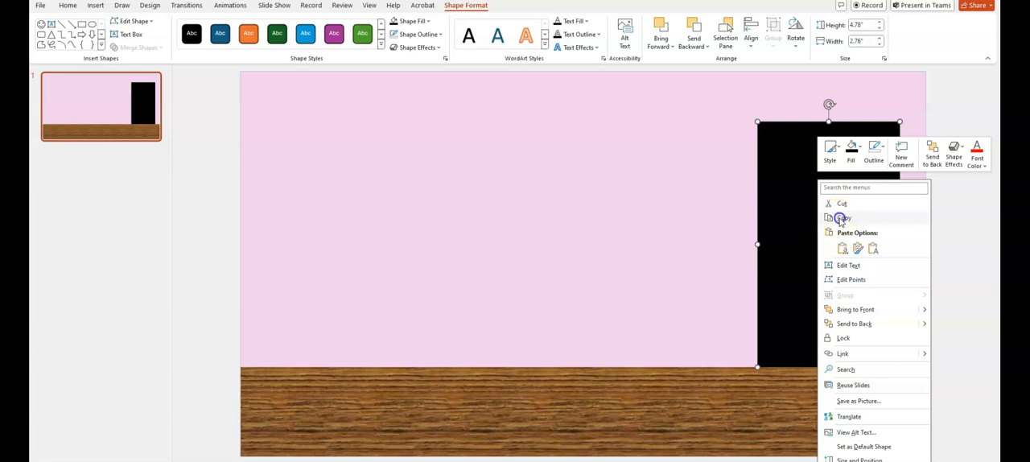
{"action": "left_click", "coordinate": [840, 218]}
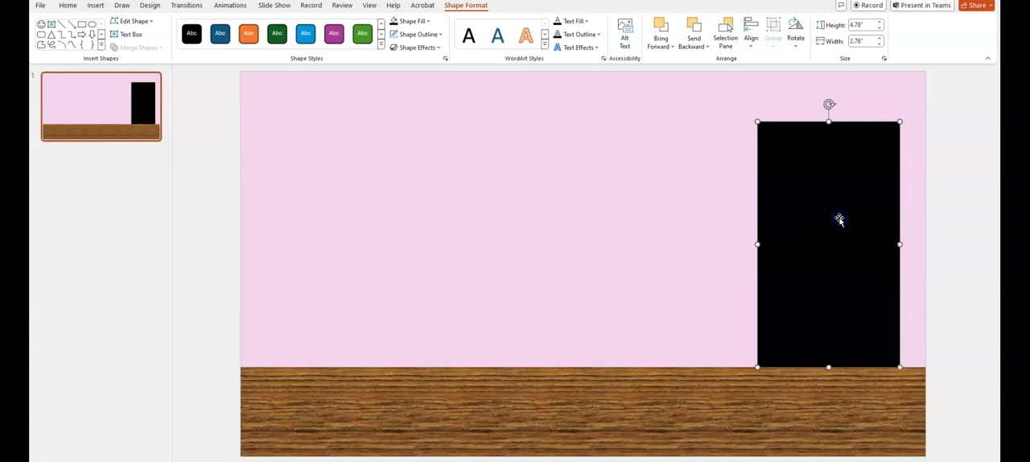
{"action": "right_click", "coordinate": [644, 222]}
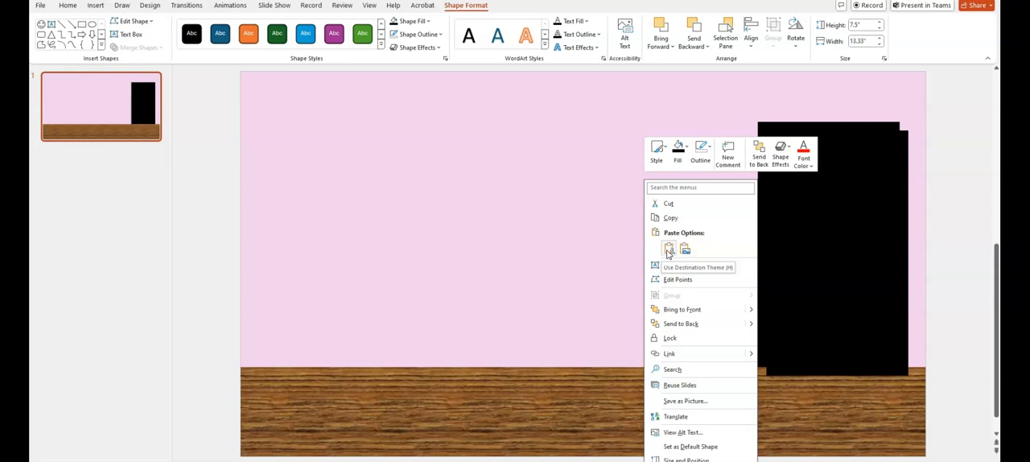
{"action": "left_click", "coordinate": [668, 251]}
{"action": "left_click", "coordinate": [809, 239]}
{"action": "left_click_drag", "start_coordinate": [809, 240], "coordinate": [591, 198]}
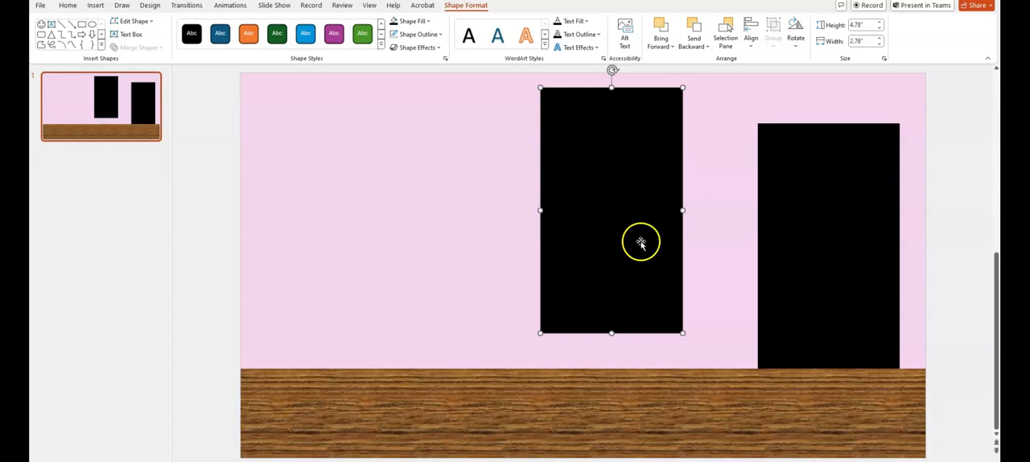
{"action": "left_click_drag", "start_coordinate": [608, 245], "coordinate": [612, 212]}
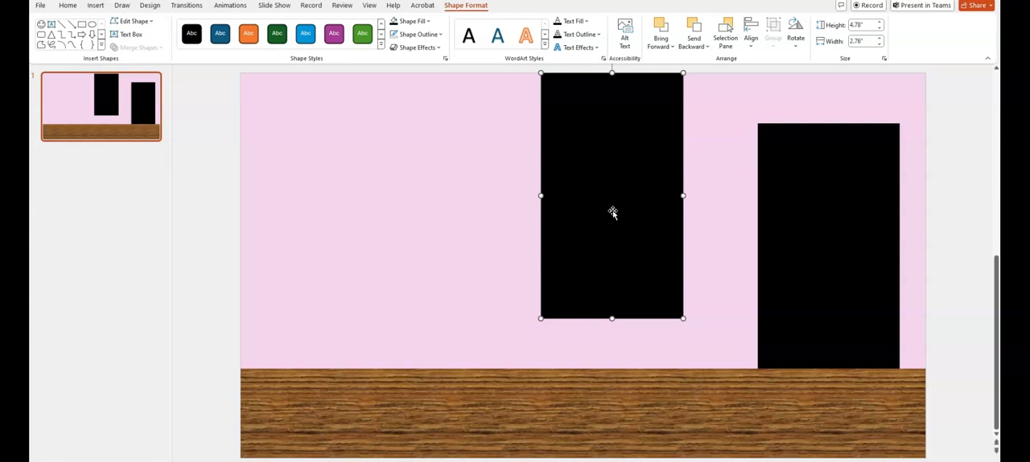
Fill the copied door rectangle with a solid medium brown from the standard color palette
{"action": "right_click", "coordinate": [612, 211]}
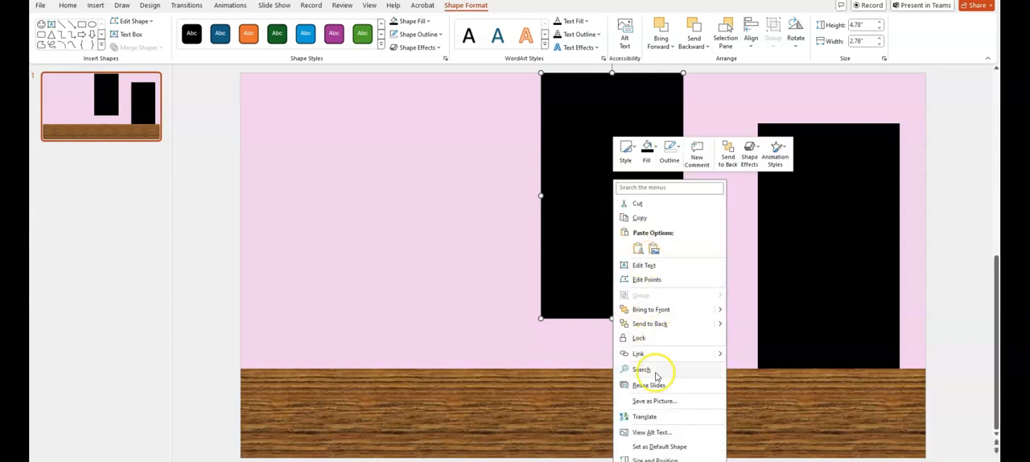
{"action": "left_click", "coordinate": [647, 150]}
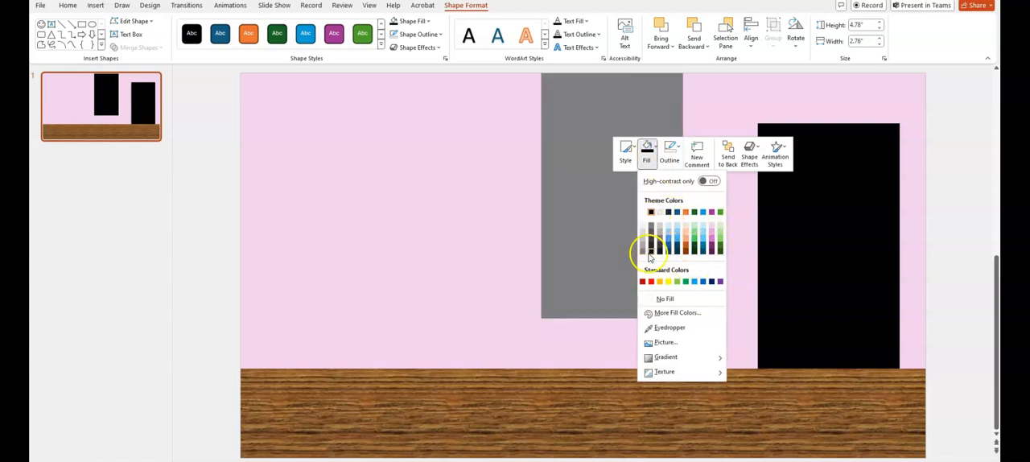
{"action": "left_click", "coordinate": [676, 313]}
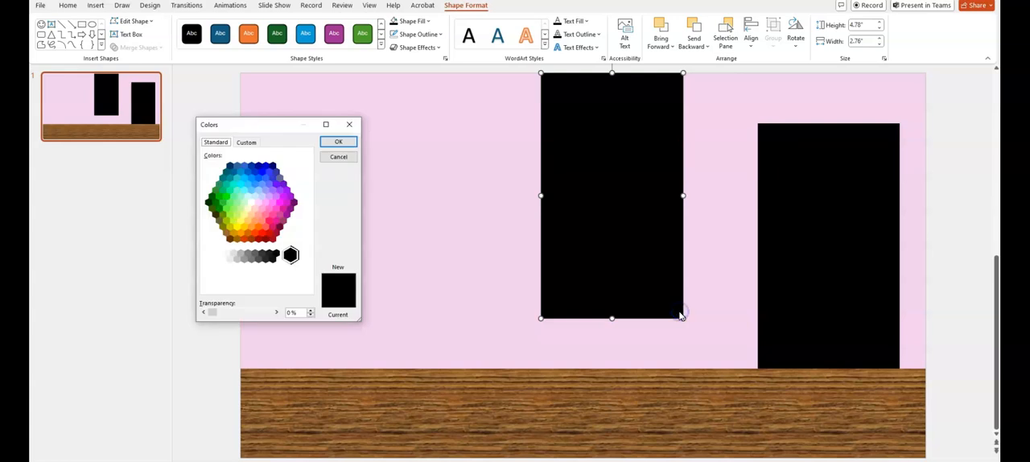
{"action": "left_click", "coordinate": [227, 235]}
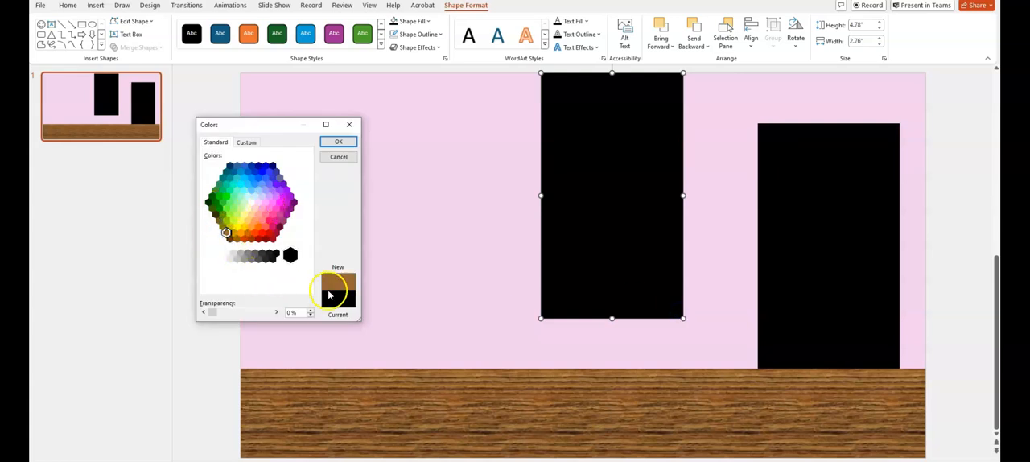
{"action": "left_click", "coordinate": [339, 142]}
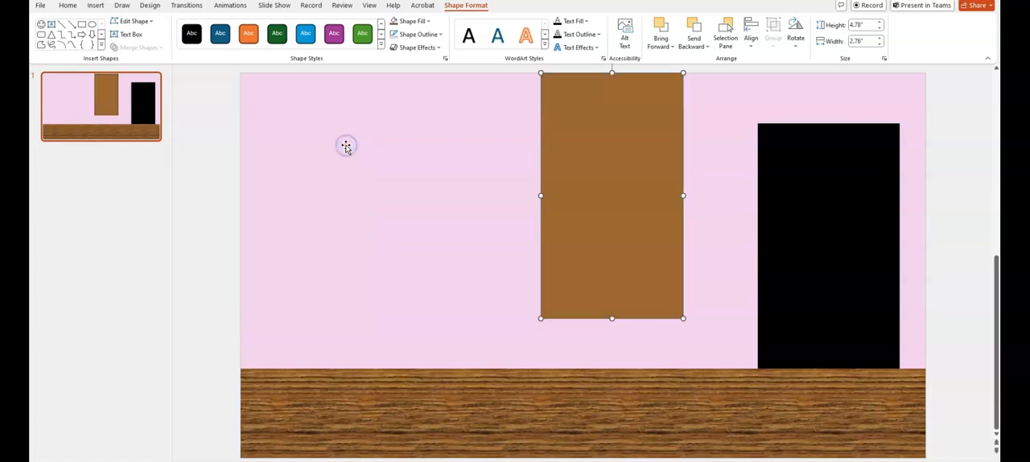
Move the brown rectangle exactly over the black door rectangle and deselect it
{"action": "left_click_drag", "start_coordinate": [600, 225], "coordinate": [818, 271]}
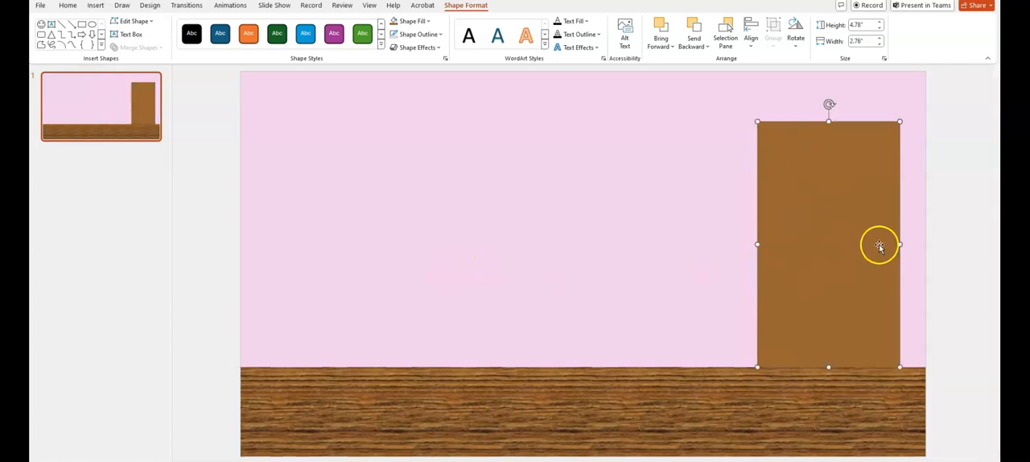
{"action": "left_click", "coordinate": [667, 294]}
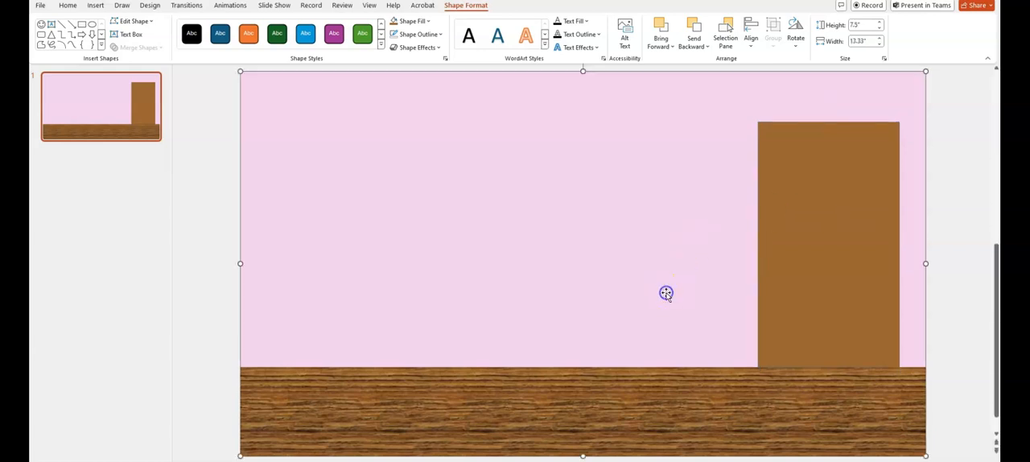
{"action": "left_click", "coordinate": [668, 387]}
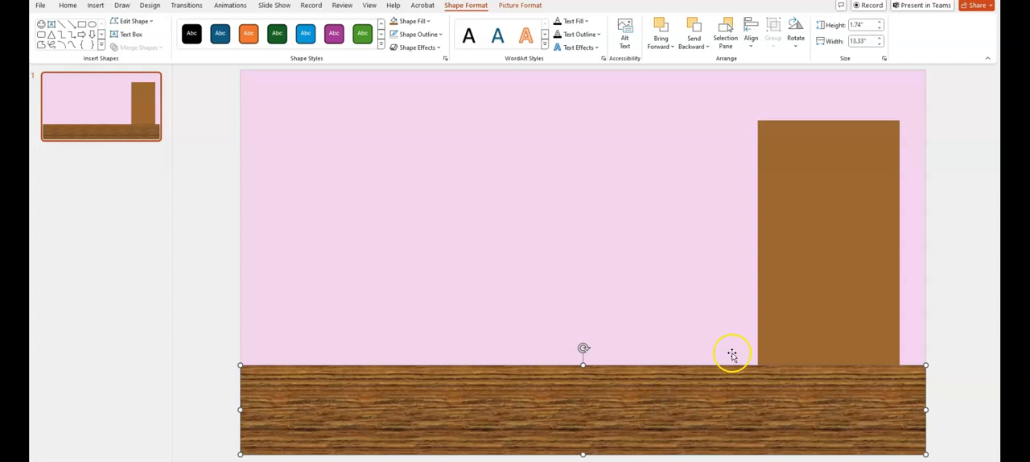
{"action": "left_click", "coordinate": [803, 308]}
{"action": "mouse_move", "coordinate": [803, 308]}
{"action": "left_mouse_down"}
{"action": "mouse_move", "coordinate": [705, 268]}
{"action": "mouse_move", "coordinate": [801, 310]}
{"action": "left_mouse_up"}
{"action": "left_click", "coordinate": [402, 290]}
{"action": "left_click", "coordinate": [295, 301]}
{"action": "left_click", "coordinate": [212, 303]}
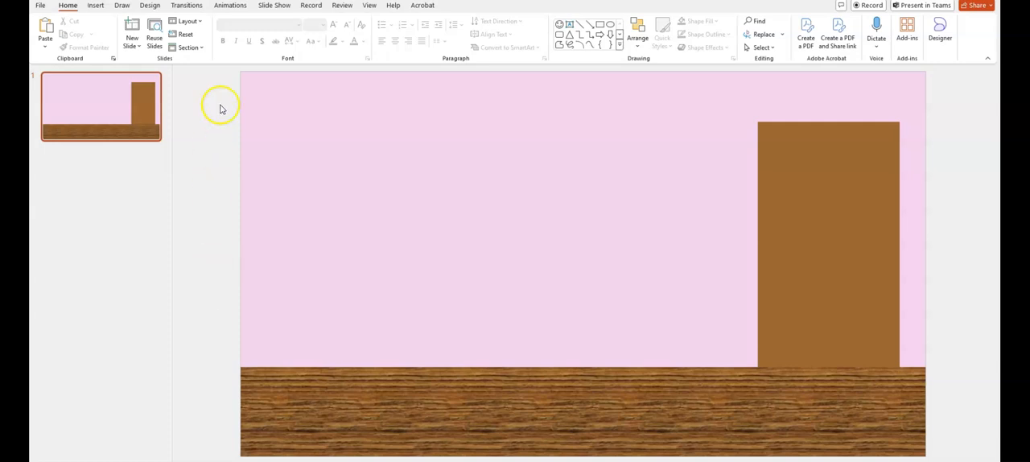
Draw a smiley face about 1.54" wide and 1.63" high on the upper left part of the wall
{"action": "left_click", "coordinate": [96, 7]}
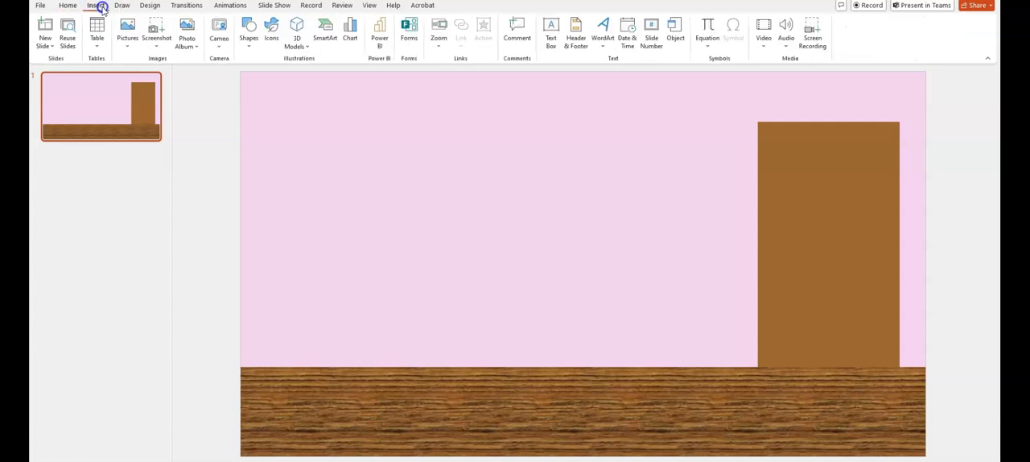
{"action": "left_click", "coordinate": [248, 38]}
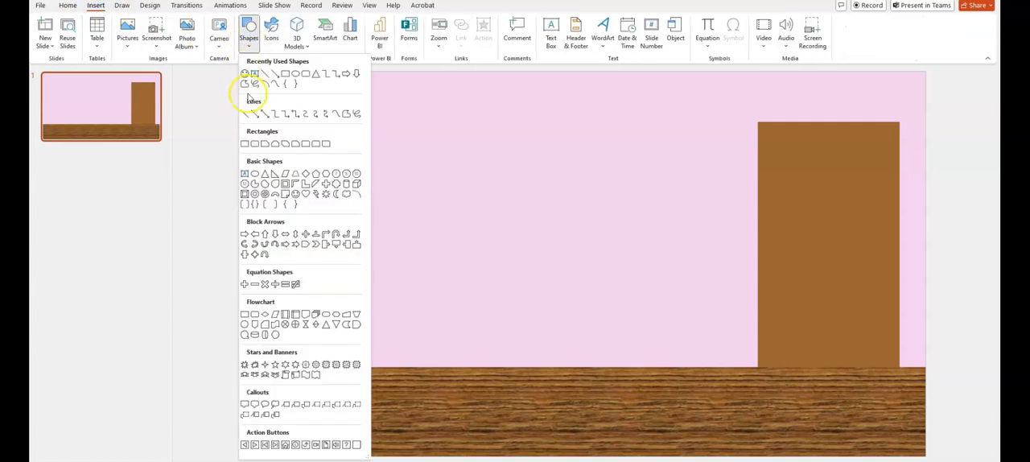
{"action": "left_click", "coordinate": [297, 193]}
{"action": "left_click_drag", "start_coordinate": [278, 129], "coordinate": [357, 212]}
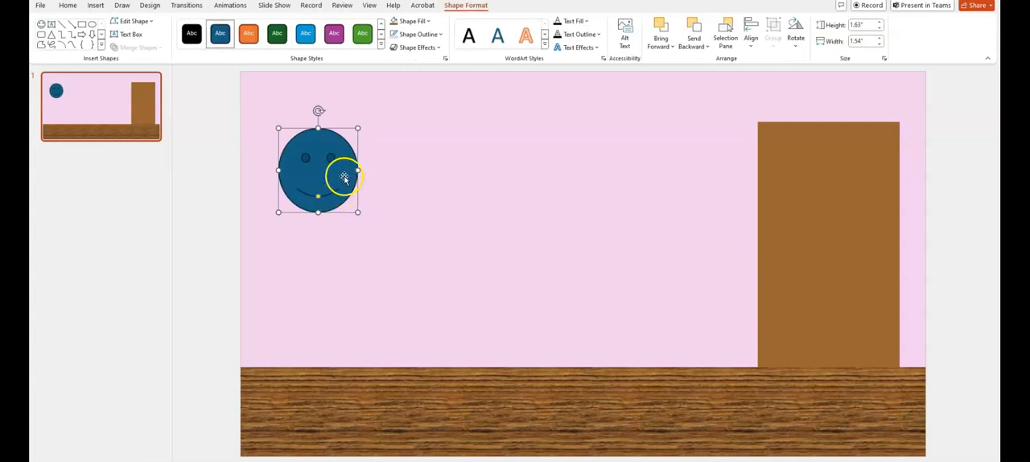
Fill the smiley face with Turquoise, Accent 4, Lighter 40% and deselect it
{"action": "right_click", "coordinate": [344, 177]}
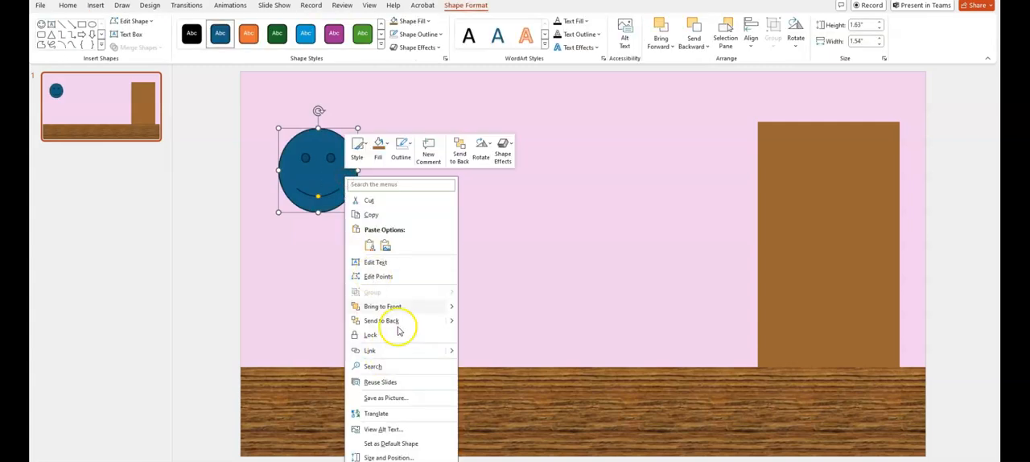
{"action": "left_click", "coordinate": [378, 147]}
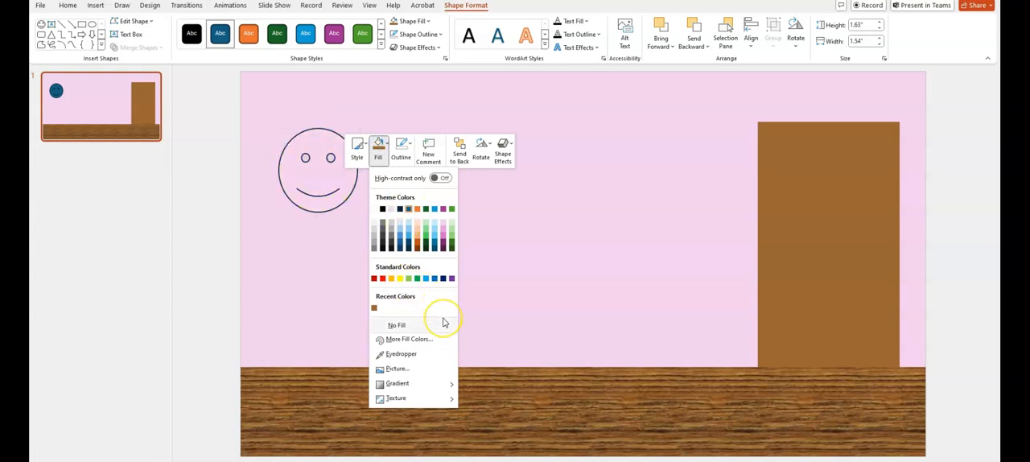
{"action": "left_click", "coordinate": [434, 239]}
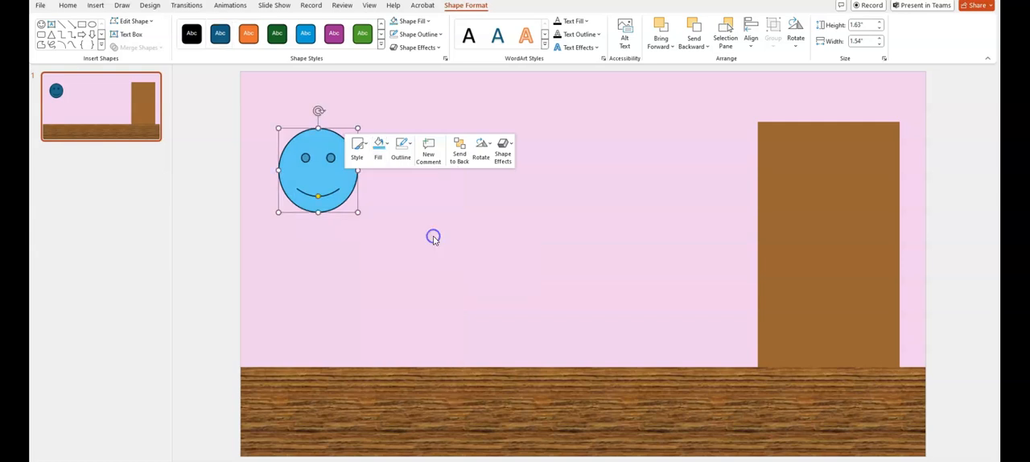
{"action": "left_click", "coordinate": [299, 261]}
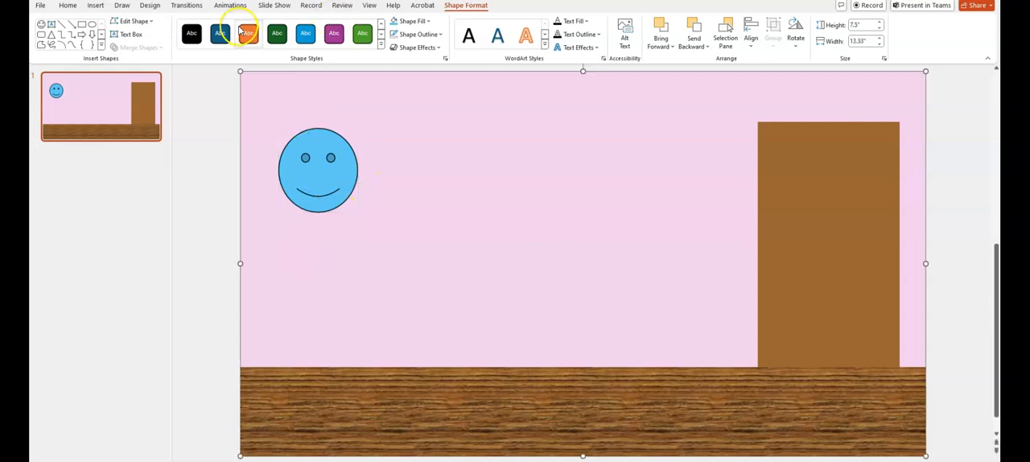
Draw a triangle body about 2.23" wide and 2.67" high and center it just below the smiley face
{"action": "left_click", "coordinate": [95, 6]}
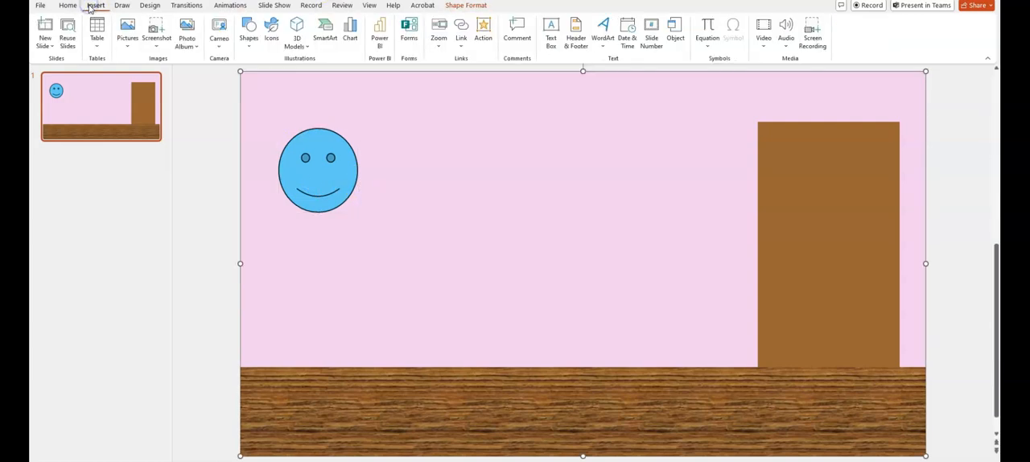
{"action": "left_click", "coordinate": [249, 32]}
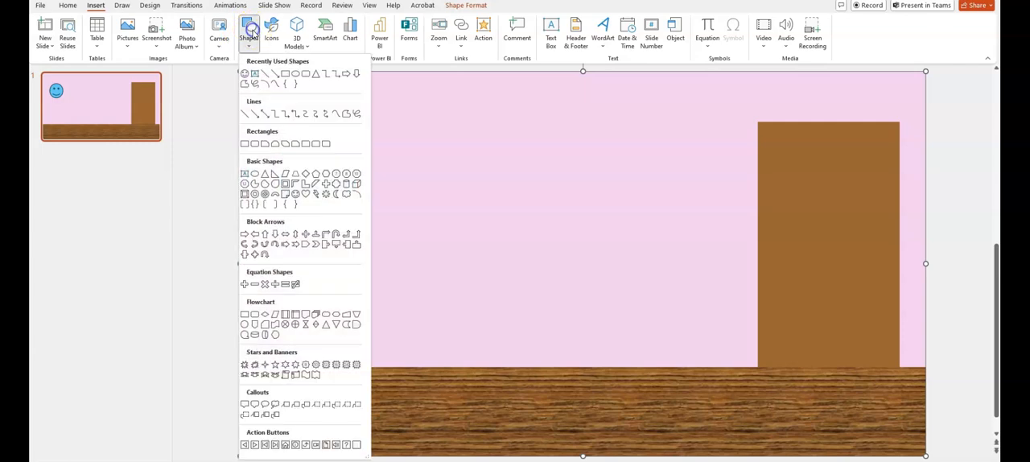
{"action": "left_click", "coordinate": [318, 76]}
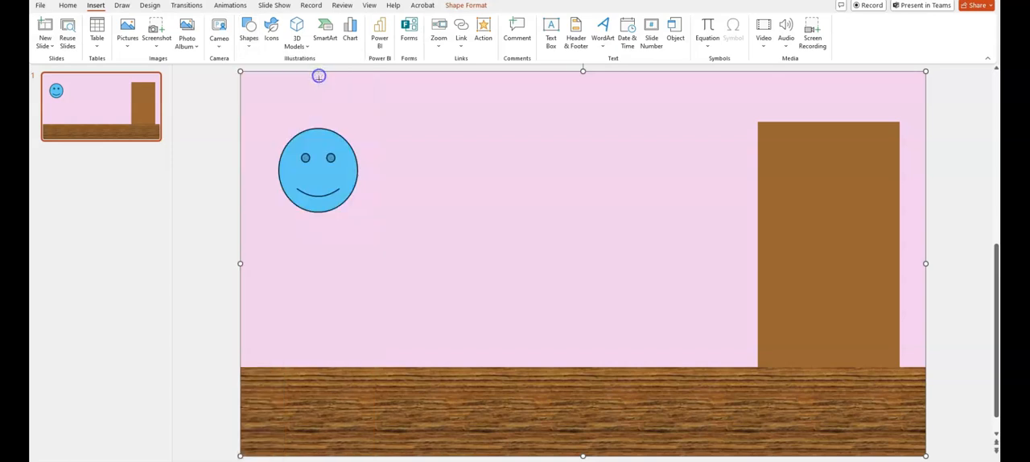
{"action": "mouse_move", "coordinate": [311, 213]}
{"action": "left_mouse_down"}
{"action": "mouse_move", "coordinate": [319, 295]}
{"action": "mouse_move", "coordinate": [338, 339]}
{"action": "mouse_move", "coordinate": [417, 363]}
{"action": "mouse_move", "coordinate": [425, 349]}
{"action": "left_mouse_up"}
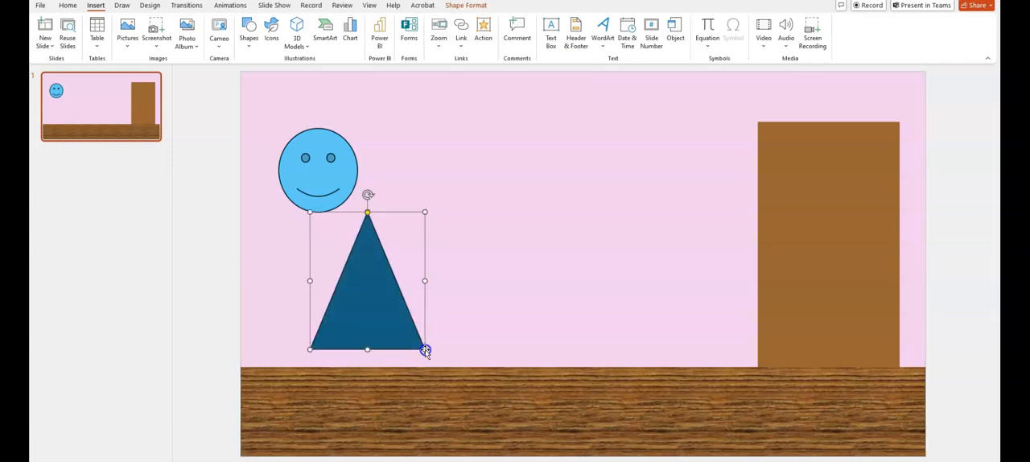
{"action": "left_click_drag", "start_coordinate": [392, 316], "coordinate": [341, 319]}
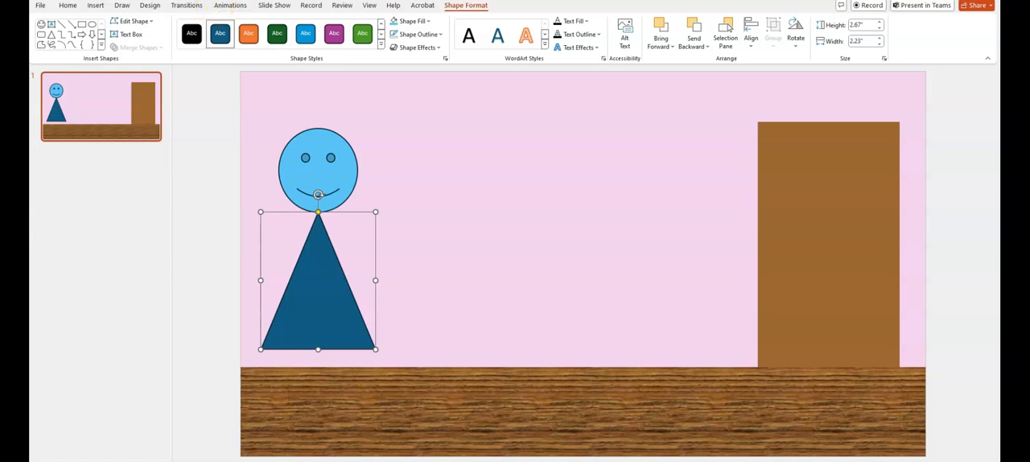
{"action": "left_click", "coordinate": [507, 446]}
{"action": "left_click", "coordinate": [426, 247]}
{"action": "left_click_drag", "start_coordinate": [330, 277], "coordinate": [328, 283]}
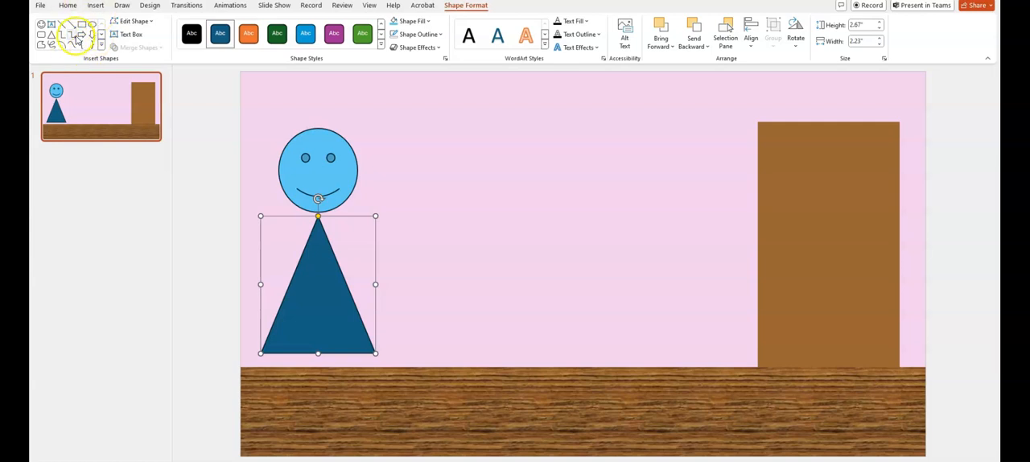
Draw a rounded-rectangle arm about 1.67" long and 0.24" thick and rotate it to slope down to the right from the triangle's upper part
{"action": "left_click", "coordinate": [94, 6]}
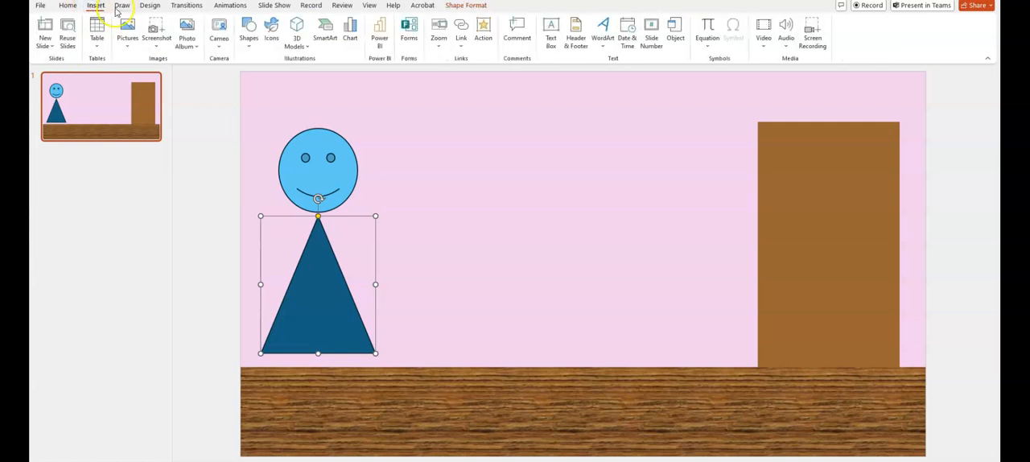
{"action": "left_click", "coordinate": [67, 6]}
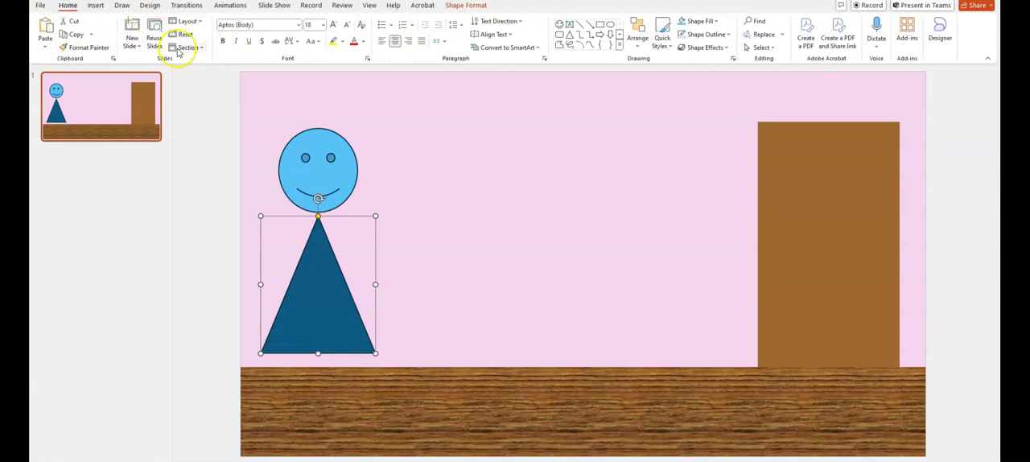
{"action": "left_click", "coordinate": [95, 5]}
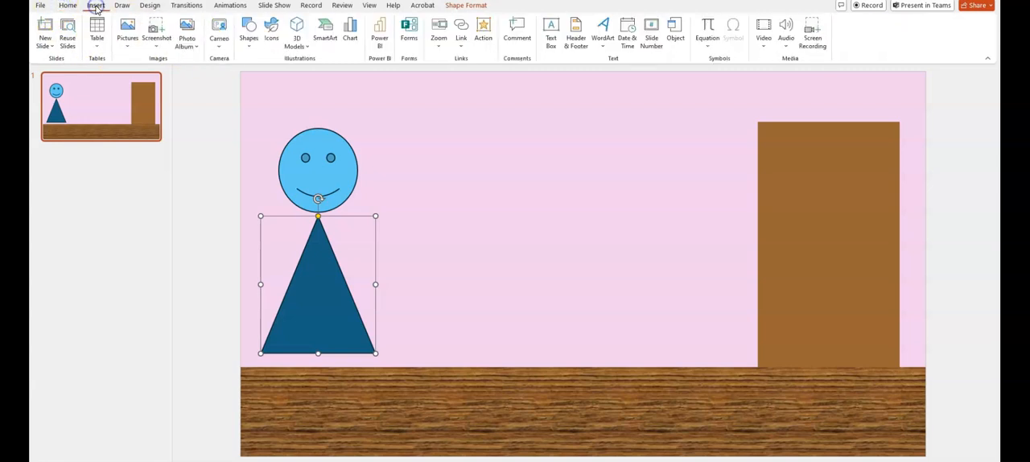
{"action": "left_click", "coordinate": [249, 34]}
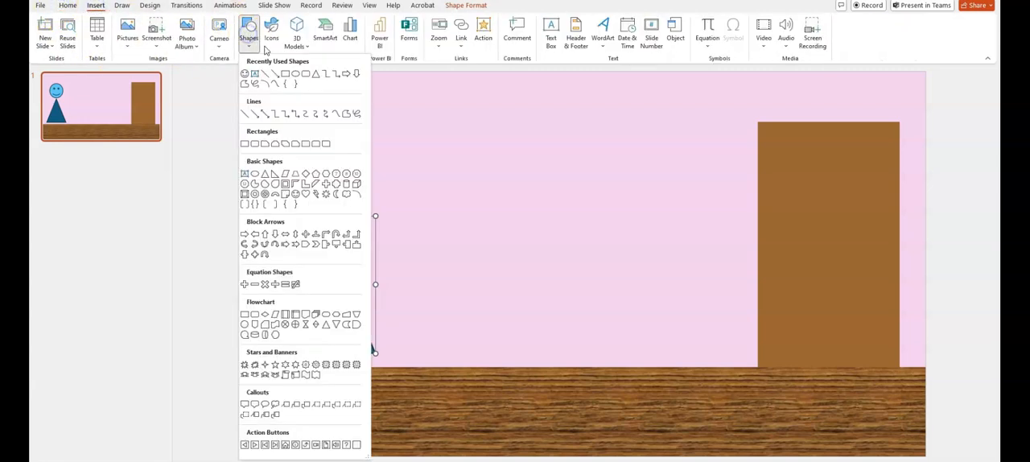
{"action": "left_click", "coordinate": [314, 74]}
{"action": "left_click_drag", "start_coordinate": [361, 244], "coordinate": [395, 242]}
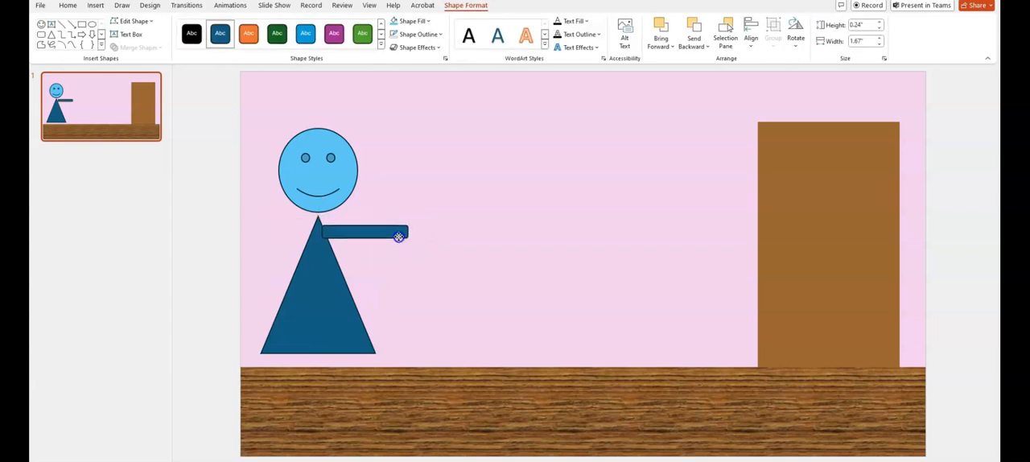
{"action": "left_click_drag", "start_coordinate": [361, 209], "coordinate": [389, 209]}
{"action": "left_click_drag", "start_coordinate": [357, 235], "coordinate": [340, 271]}
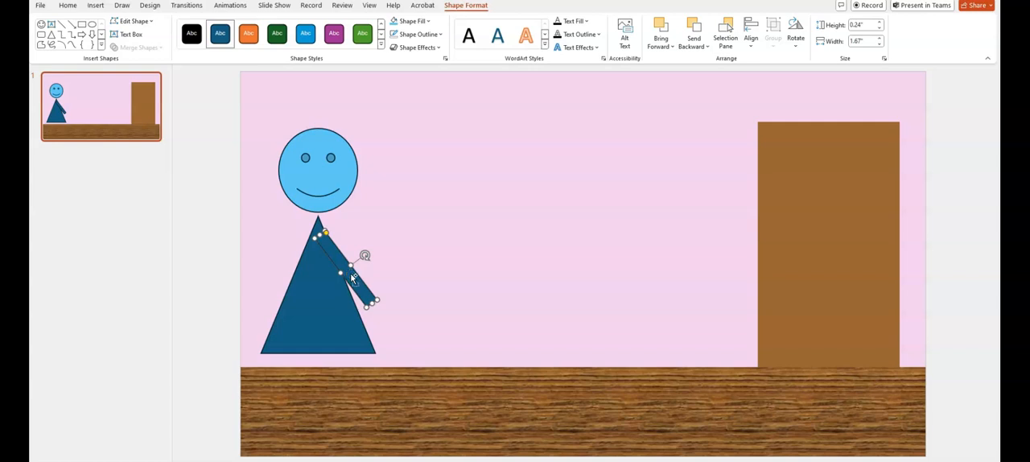
Make two copies of the sloping arm and set them side by side on the empty wall beside the character
{"action": "left_click_drag", "start_coordinate": [352, 278], "coordinate": [486, 241]}
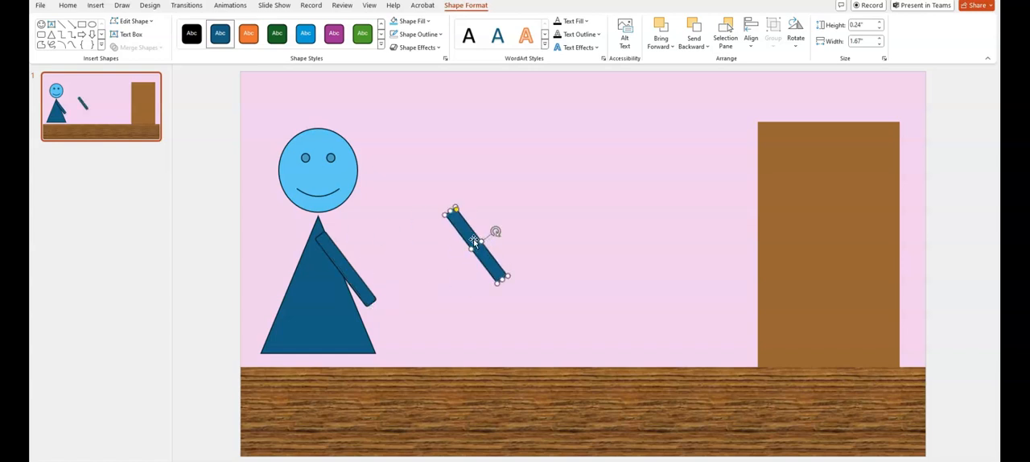
{"action": "right_click", "coordinate": [474, 242]}
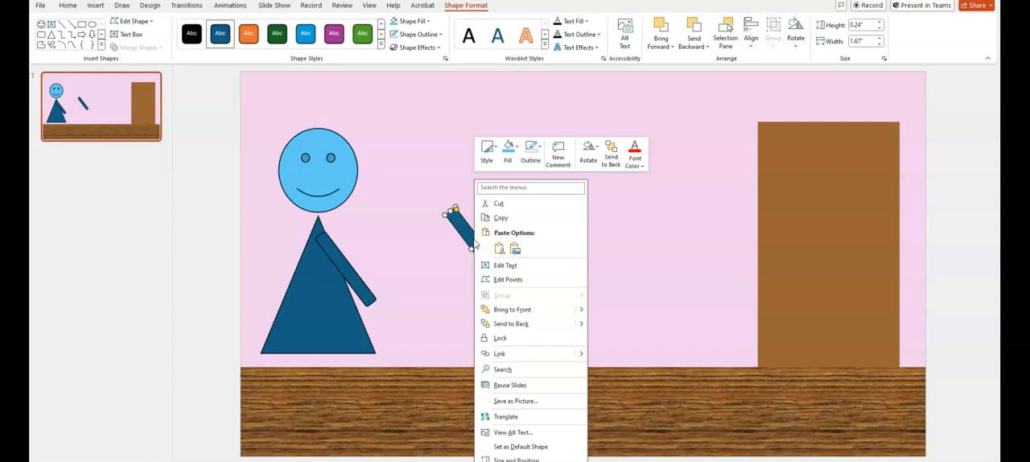
{"action": "left_click", "coordinate": [475, 218]}
{"action": "key", "text": "ctrl+v"}
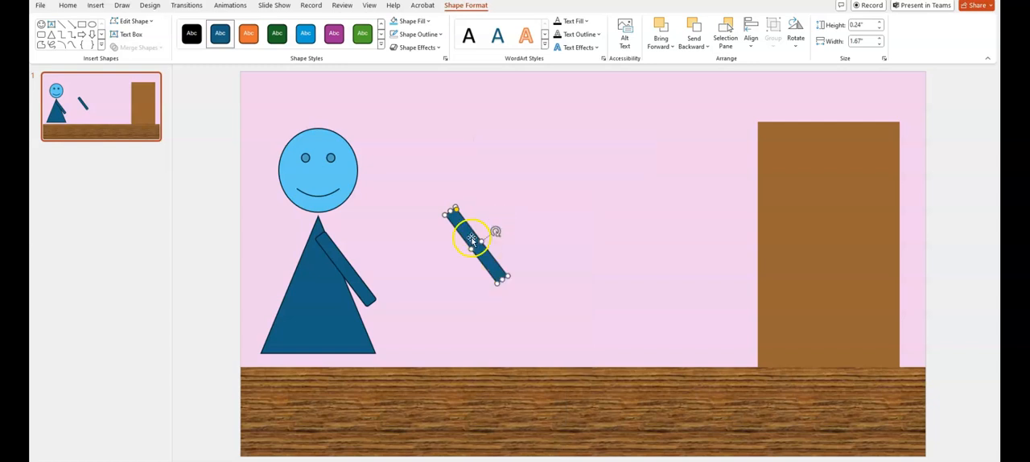
{"action": "right_click", "coordinate": [471, 238]}
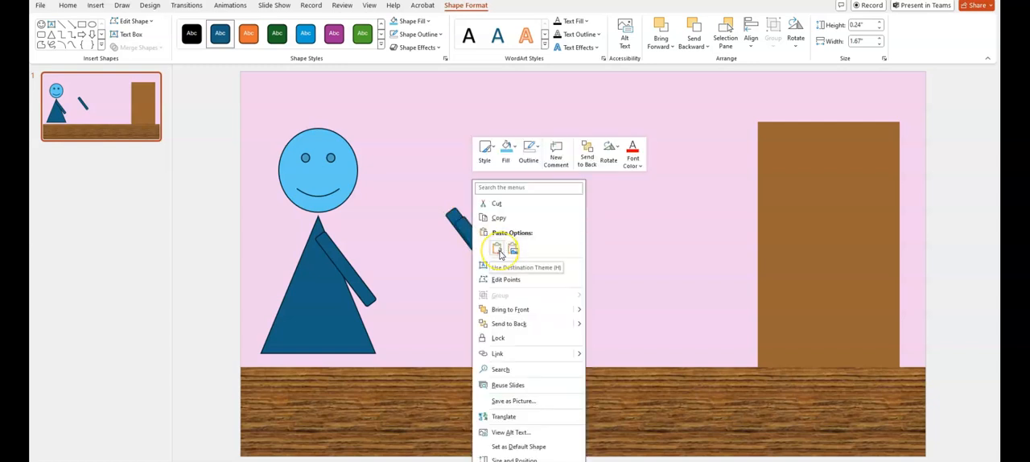
{"action": "left_click", "coordinate": [498, 250]}
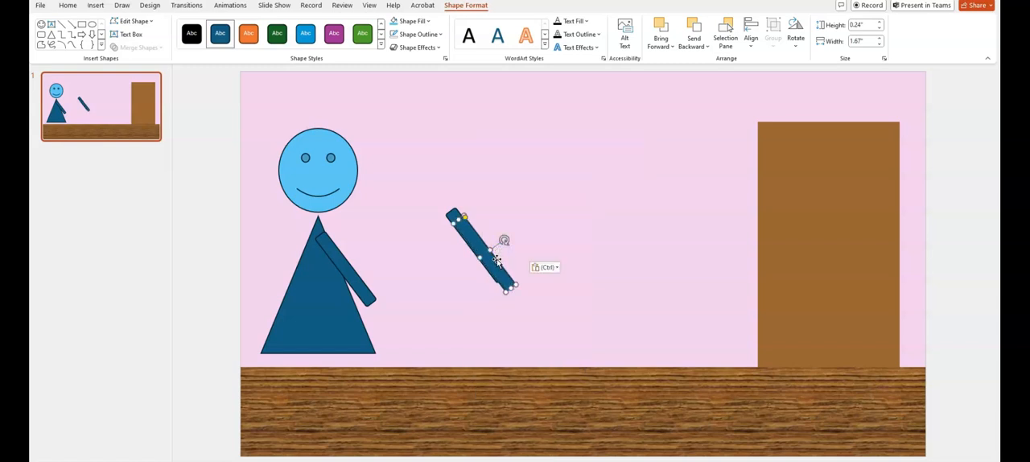
{"action": "left_click_drag", "start_coordinate": [499, 244], "coordinate": [550, 219]}
Flip the nearer arm copy horizontally and attach it to the left side of the triangle's upper part
{"action": "left_click", "coordinate": [483, 252]}
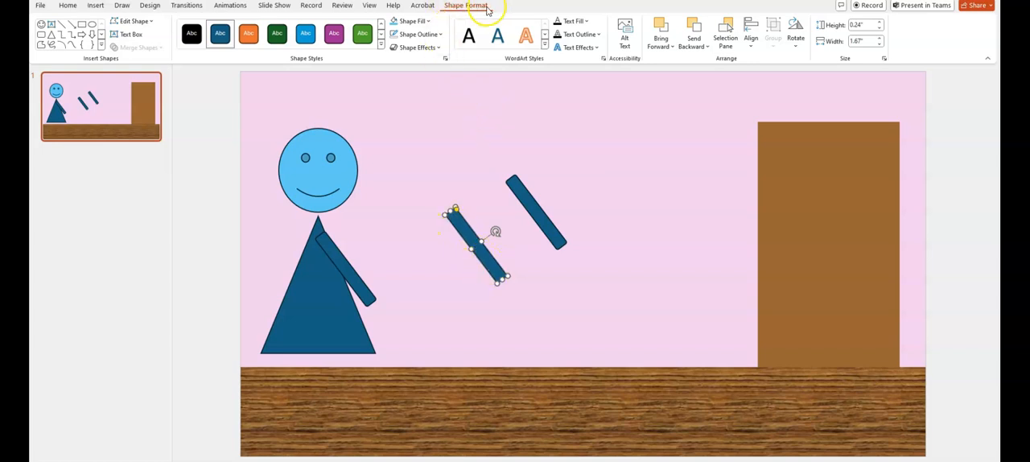
{"action": "left_click", "coordinate": [794, 29]}
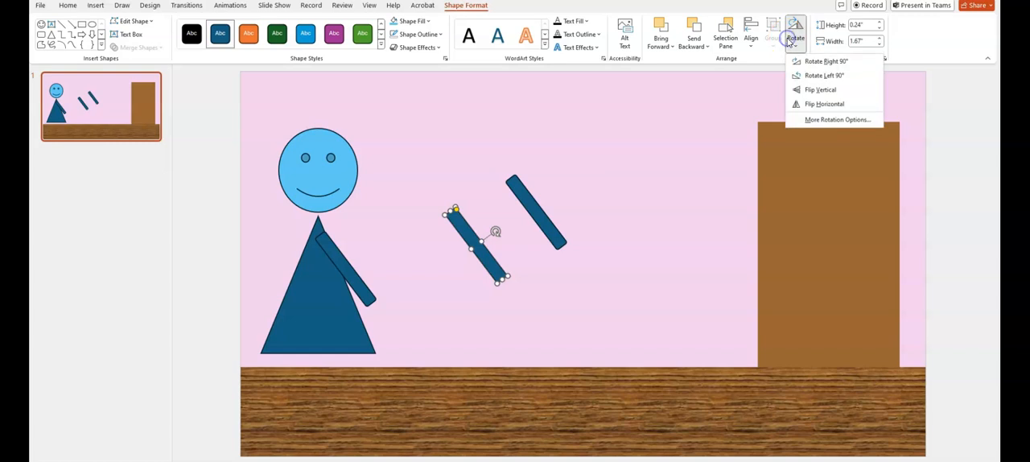
{"action": "left_click", "coordinate": [805, 105]}
{"action": "left_click_drag", "start_coordinate": [471, 256], "coordinate": [338, 257]}
Place the spare arm copy upright under the triangle's left half as a leg and shorten it to about 1.13" long
{"action": "left_click", "coordinate": [315, 302]}
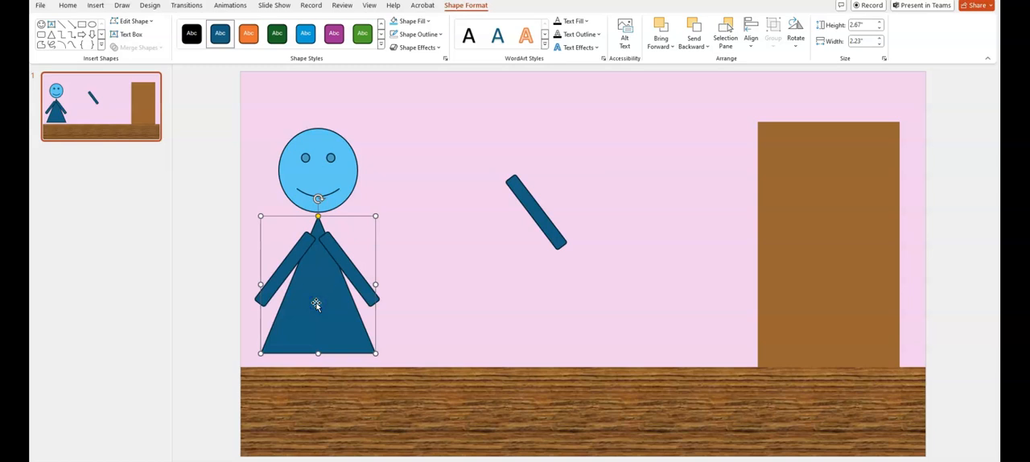
{"action": "left_click_drag", "start_coordinate": [542, 212], "coordinate": [291, 380]}
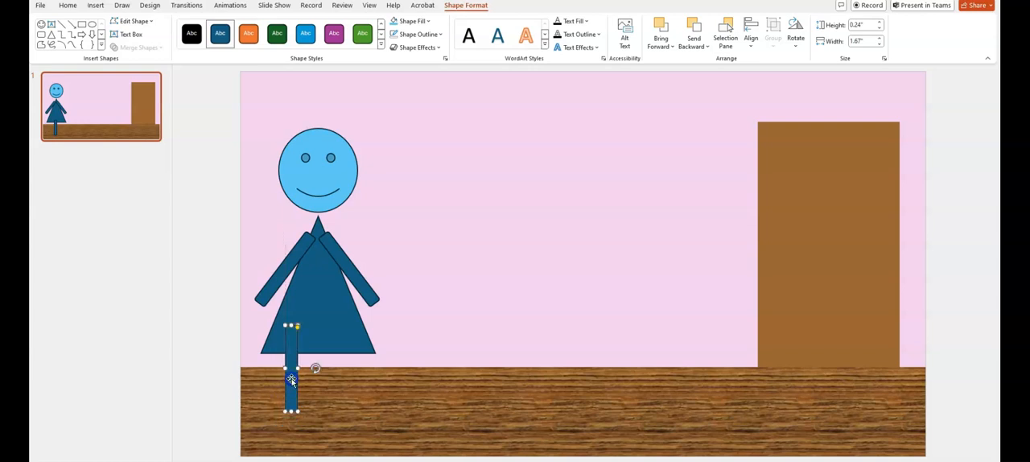
{"action": "left_click_drag", "start_coordinate": [292, 326], "coordinate": [287, 353]}
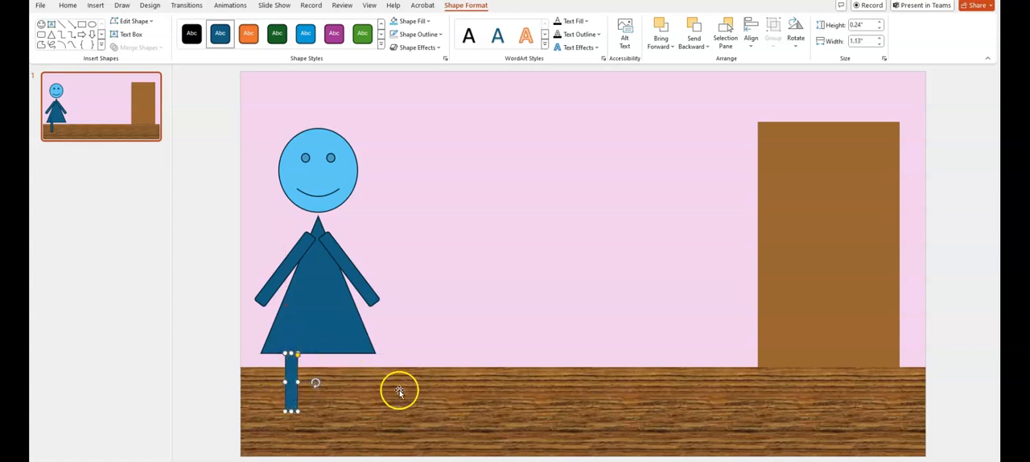
Copy the leg, align the copy with it under the triangle's right half, and clear the selection
{"action": "key", "text": "ctrl+c"}
{"action": "key", "text": "ctrl+v"}
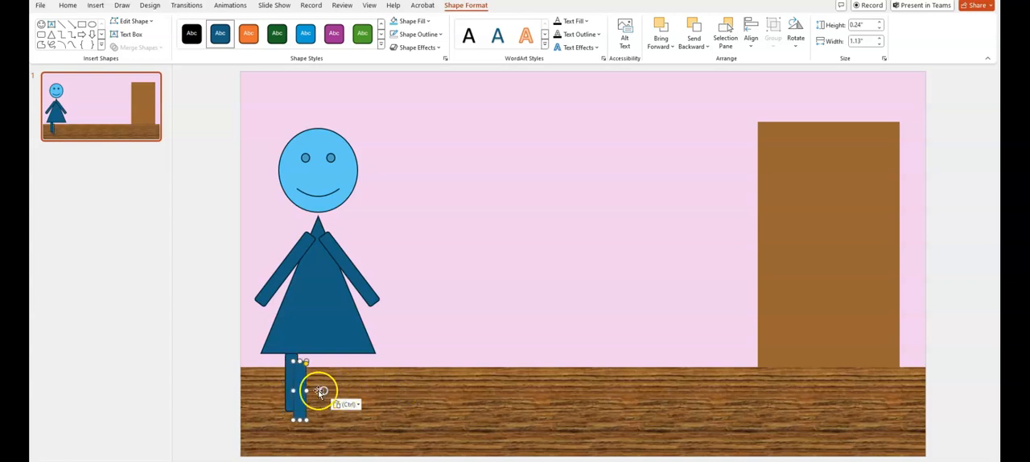
{"action": "left_click_drag", "start_coordinate": [299, 380], "coordinate": [340, 374]}
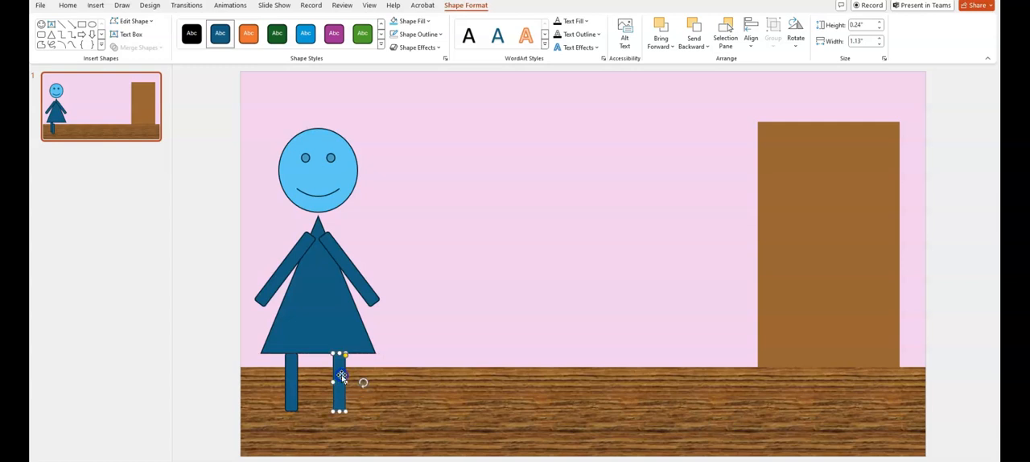
{"action": "left_click", "coordinate": [502, 320]}
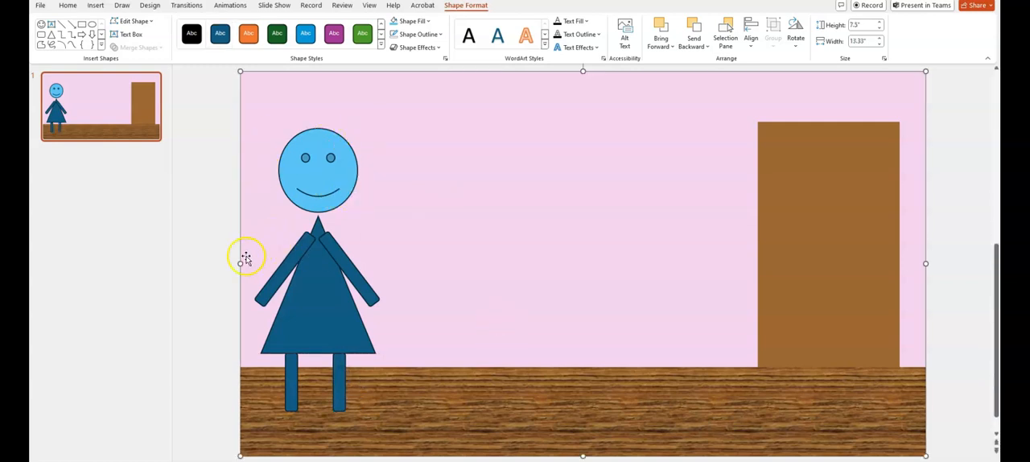
{"action": "left_click", "coordinate": [203, 279]}
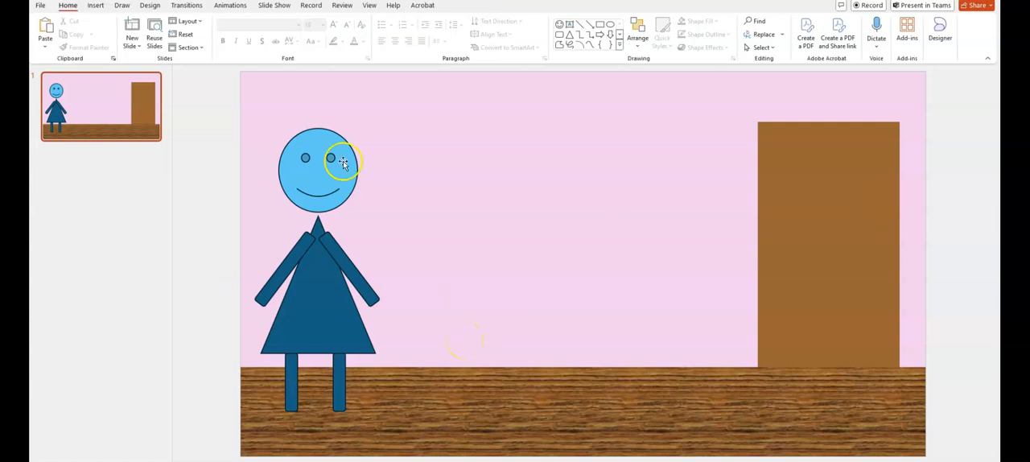
{"action": "left_click", "coordinate": [325, 321]}
{"action": "left_click_drag", "start_coordinate": [325, 320], "coordinate": [417, 330]}
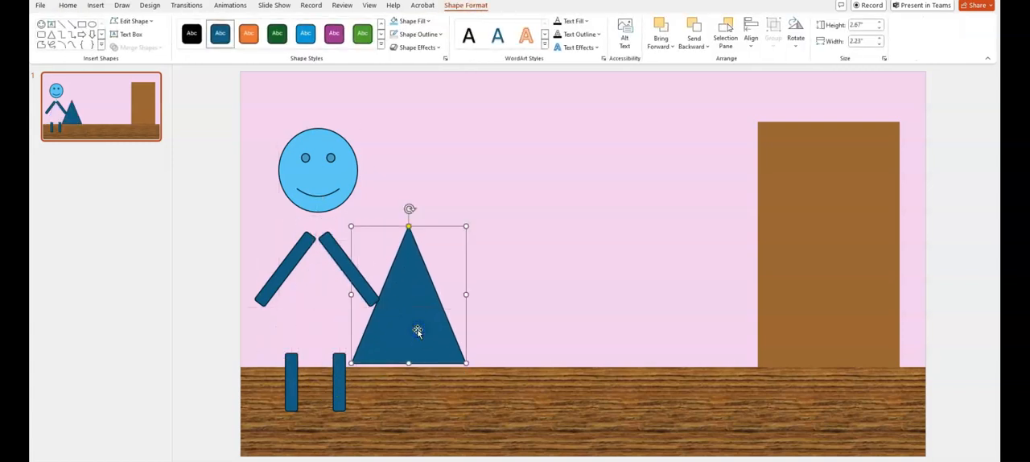
{"action": "key", "text": "ctrl+z"}
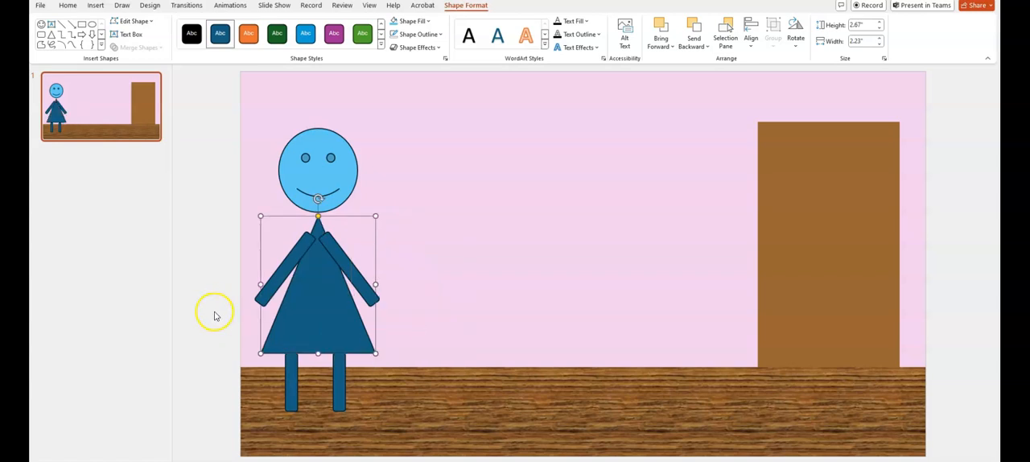
{"action": "left_click", "coordinate": [213, 313]}
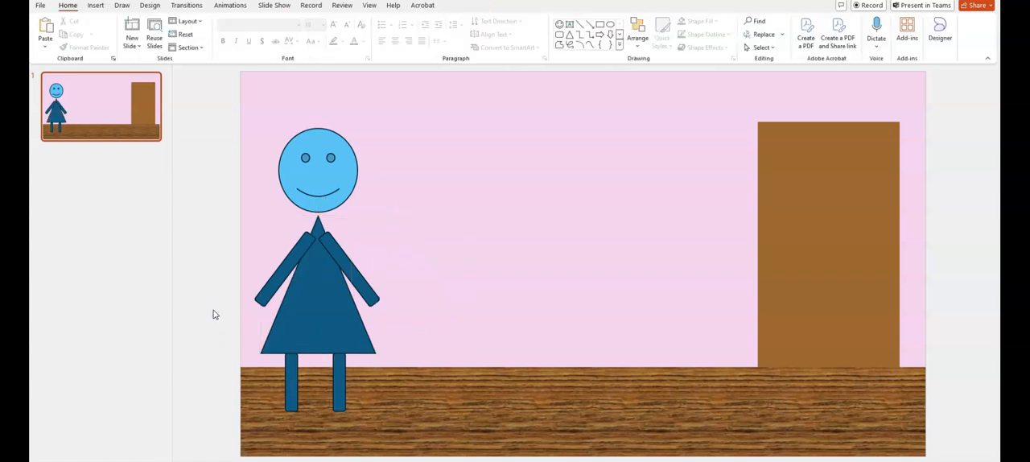
{"action": "left_click", "coordinate": [195, 101]}
{"action": "left_click_drag", "start_coordinate": [249, 110], "coordinate": [418, 127]}
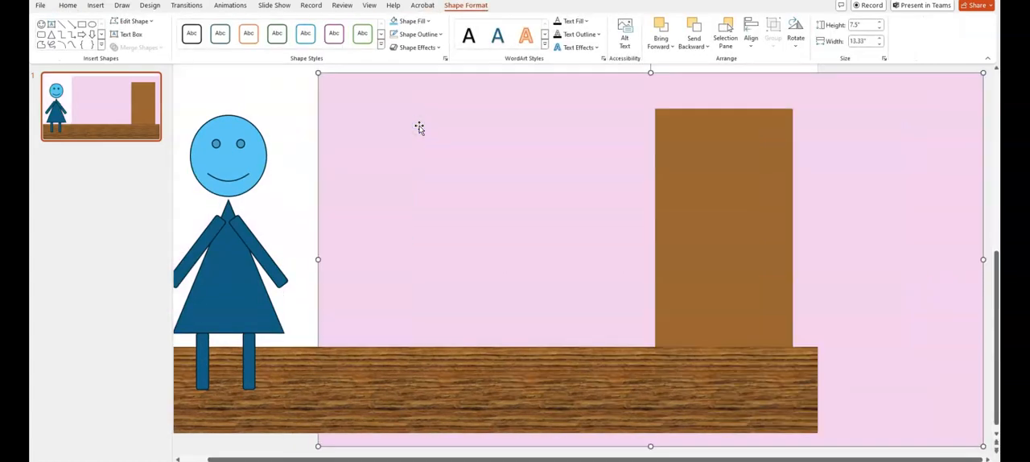
{"action": "key", "text": "ctrl+z"}
{"action": "left_click", "coordinate": [207, 104]}
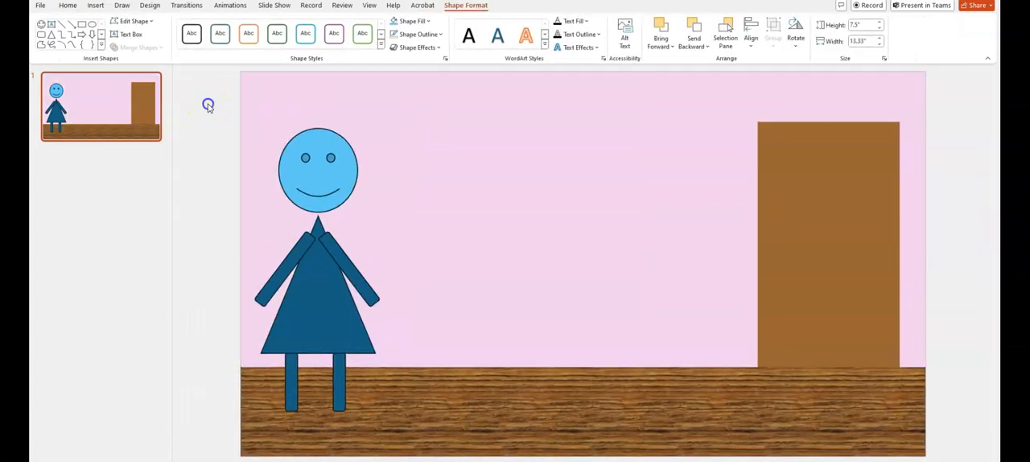
Group all of the character's parts and shift the group to the slide's left edge and slightly up
{"action": "left_click_drag", "start_coordinate": [207, 103], "coordinate": [400, 420]}
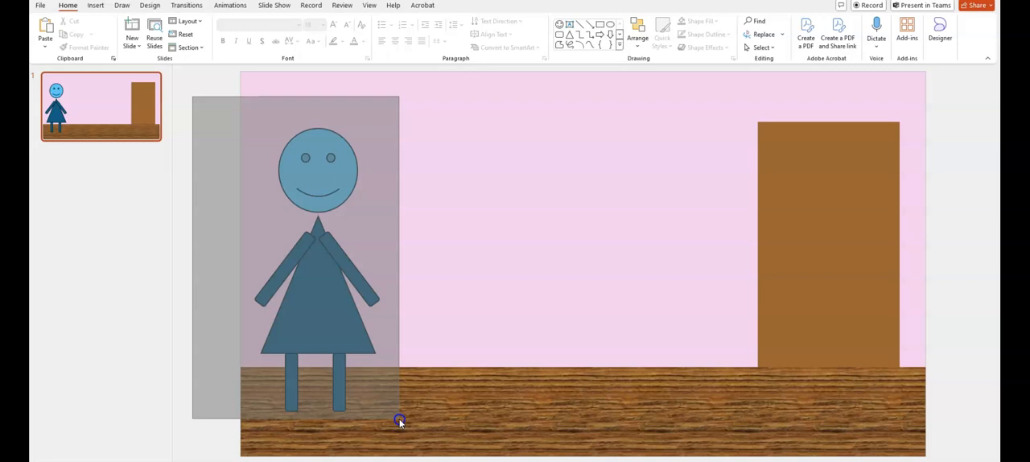
{"action": "left_click_drag", "start_coordinate": [400, 421], "coordinate": [400, 419]}
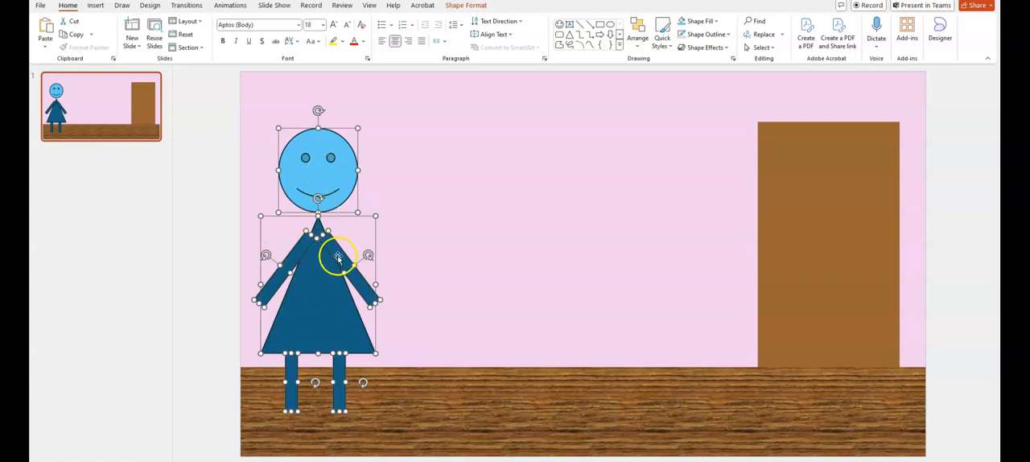
{"action": "right_click", "coordinate": [307, 284]}
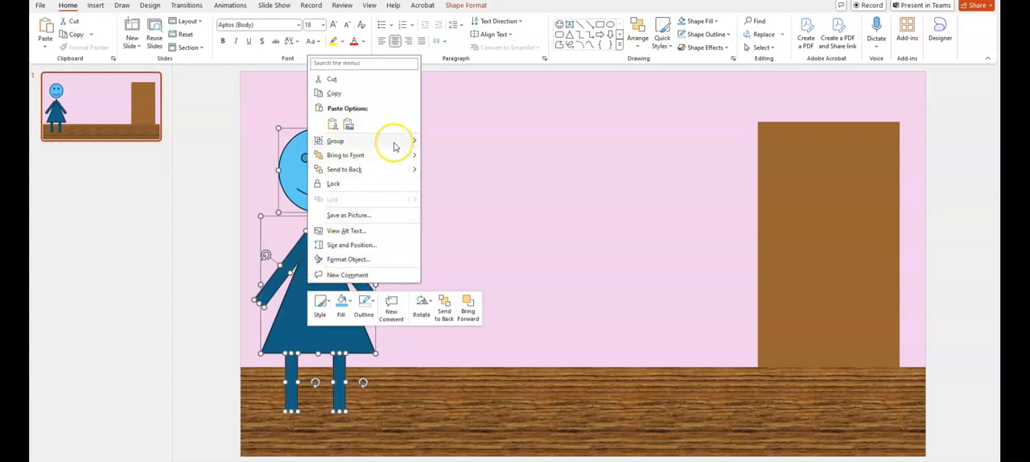
{"action": "mouse_move", "coordinate": [396, 142]}
{"action": "left_click", "coordinate": [448, 142]}
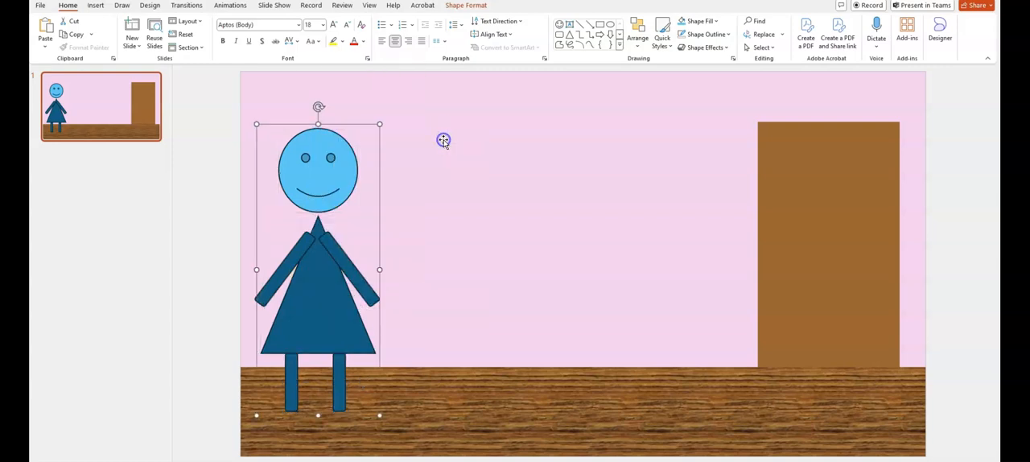
{"action": "left_click_drag", "start_coordinate": [328, 272], "coordinate": [309, 257]}
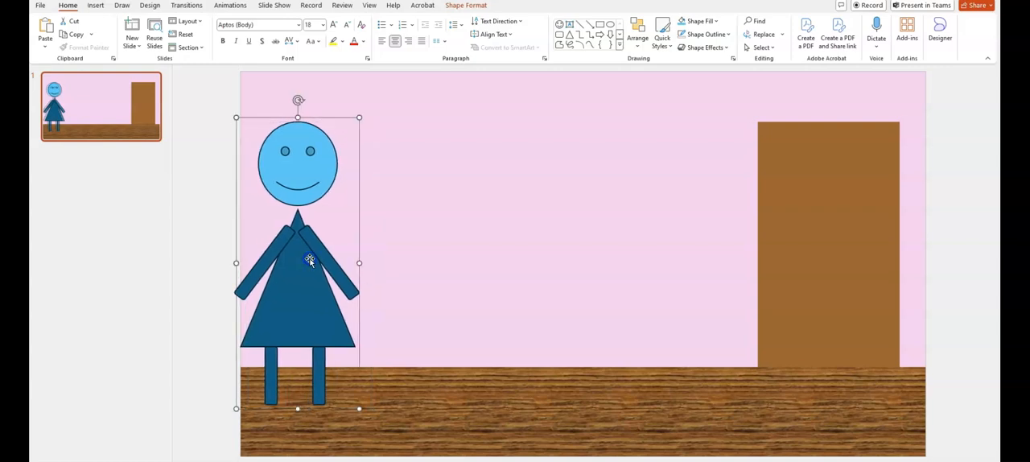
{"action": "left_click", "coordinate": [214, 288]}
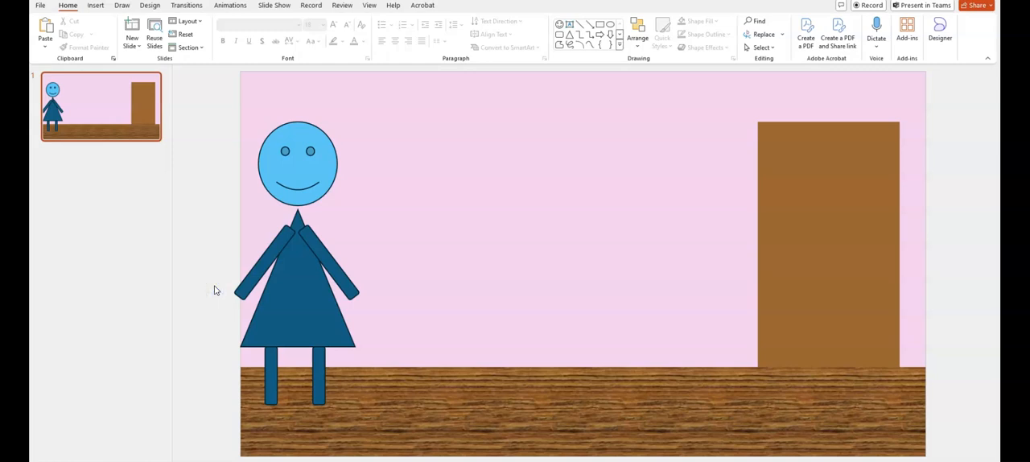
Draw a circle about 0.37" wide and 0.38" high on the wall and move it close to the door's left side
{"action": "left_click", "coordinate": [610, 29]}
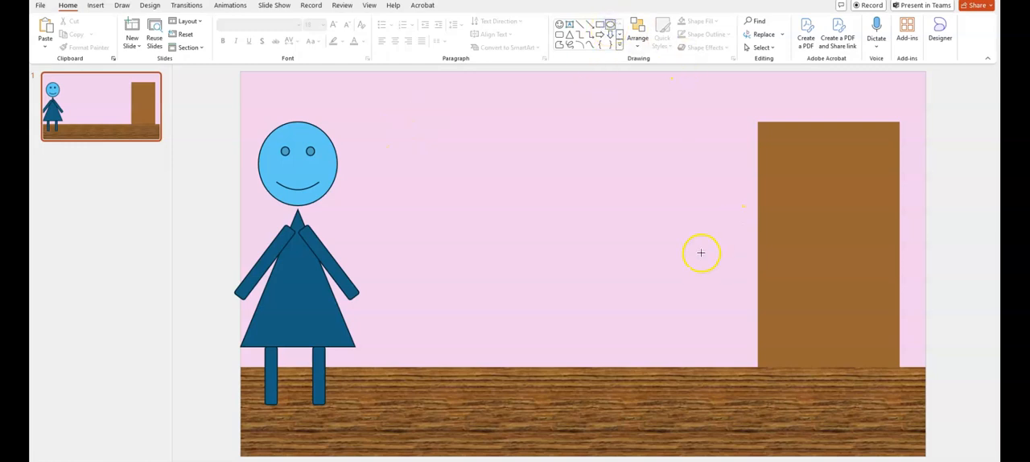
{"action": "left_click_drag", "start_coordinate": [701, 244], "coordinate": [720, 262]}
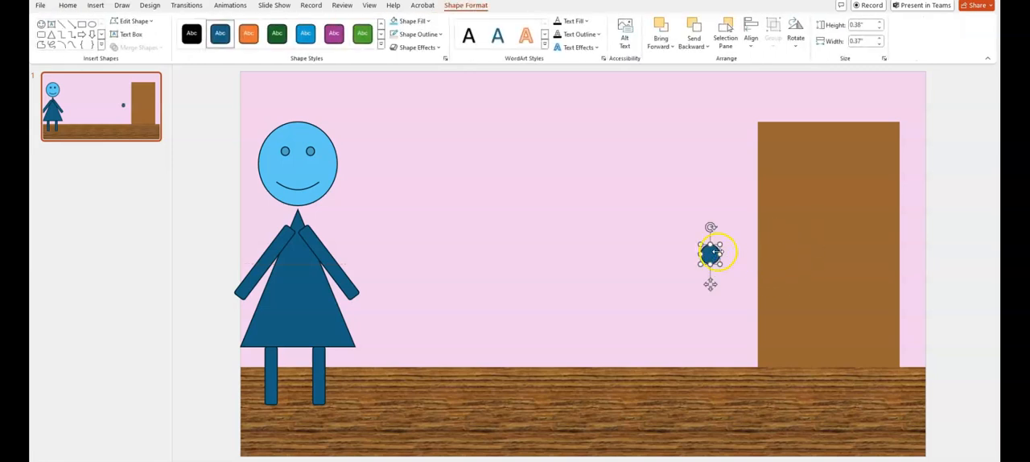
{"action": "left_click_drag", "start_coordinate": [712, 286], "coordinate": [736, 288]}
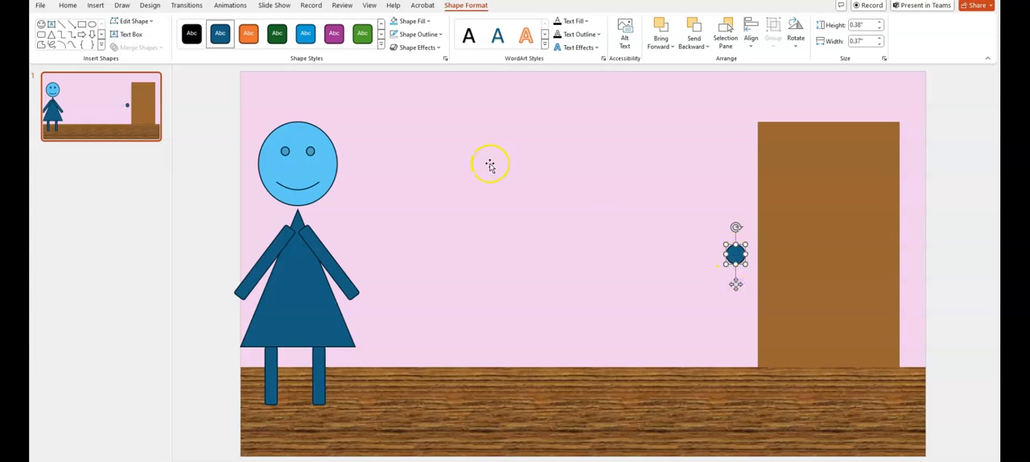
Apply the purple filled shape style to the circle beside the door and enlarge it outward toward its upper left
{"action": "left_click", "coordinate": [337, 36]}
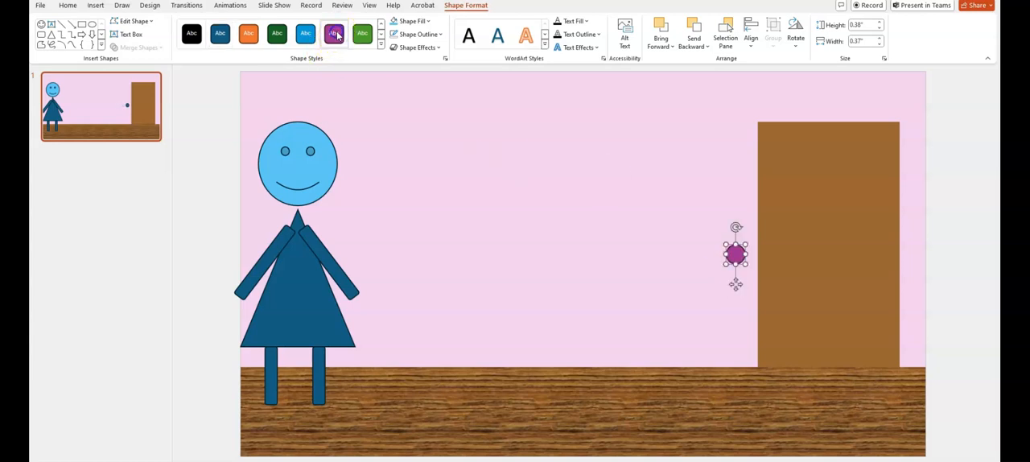
{"action": "left_click", "coordinate": [573, 285]}
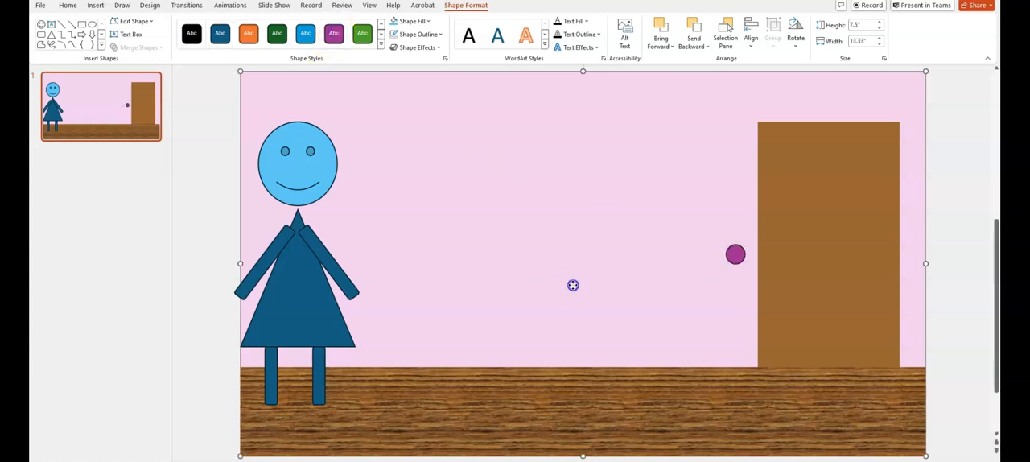
{"action": "left_click", "coordinate": [735, 255]}
{"action": "left_click_drag", "start_coordinate": [727, 244], "coordinate": [715, 235]}
{"action": "left_click", "coordinate": [720, 310]}
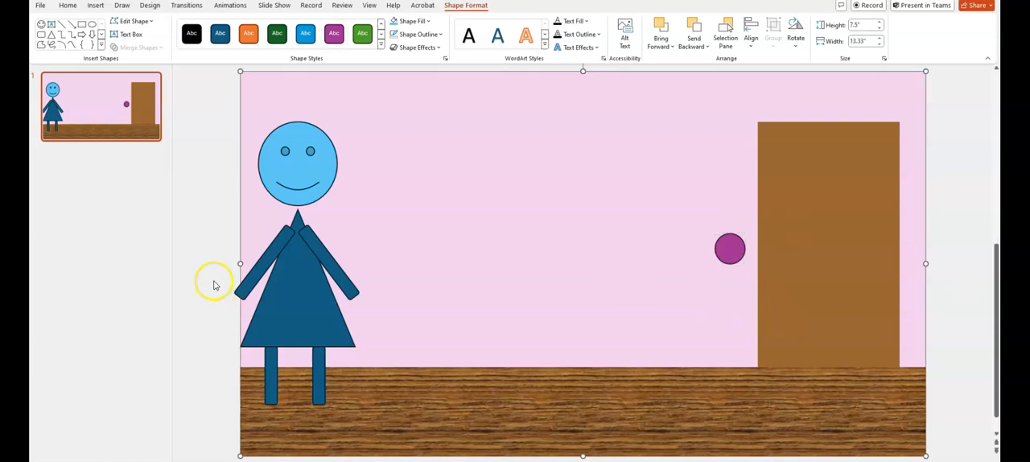
Deselect the wall and duplicate the finished scene slide
{"action": "left_click", "coordinate": [214, 283]}
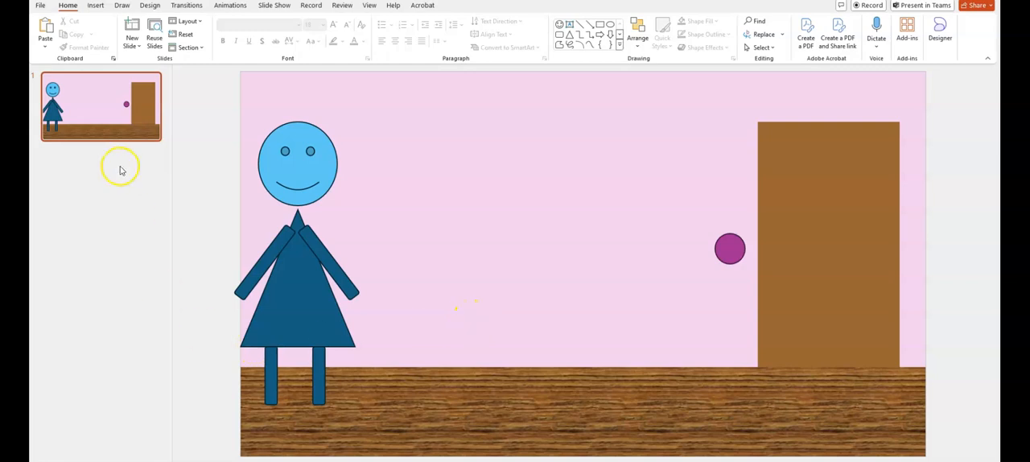
{"action": "right_click", "coordinate": [86, 98]}
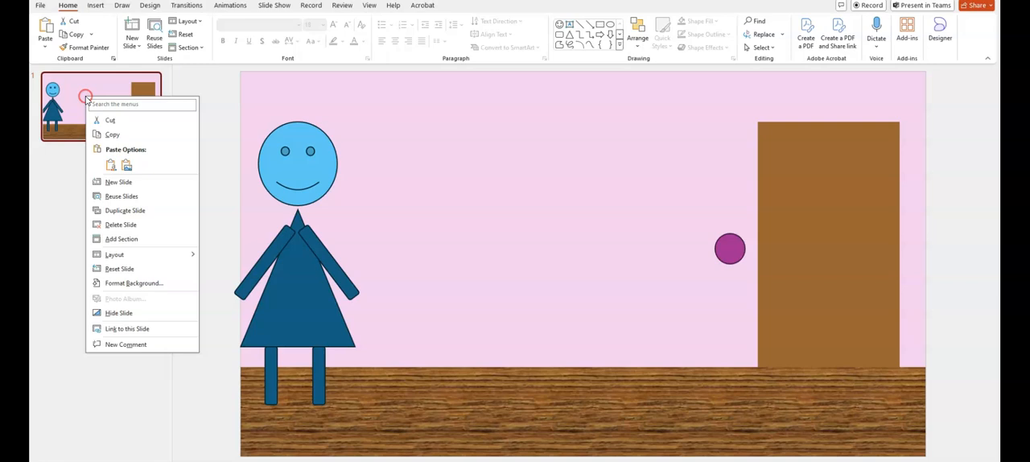
{"action": "left_click", "coordinate": [116, 211]}
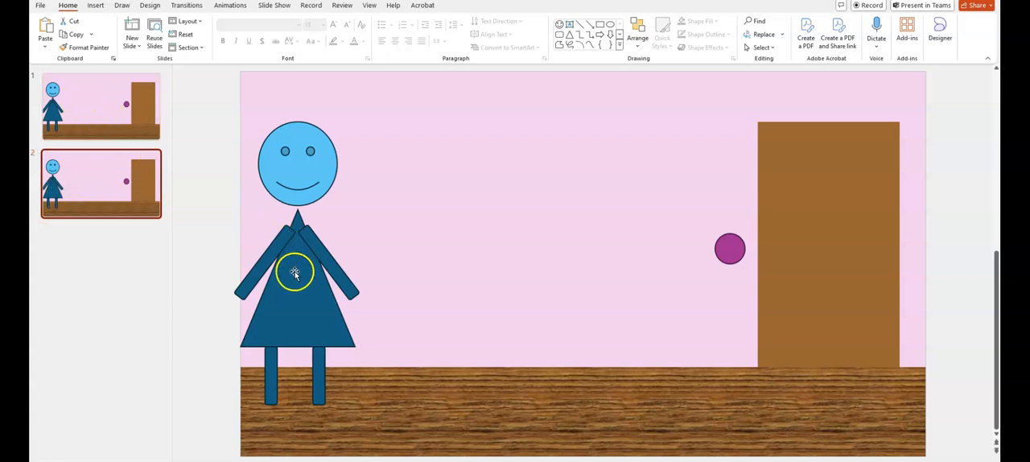
Shift the grouped character slightly right toward the door on slide 2
{"action": "left_click", "coordinate": [297, 305]}
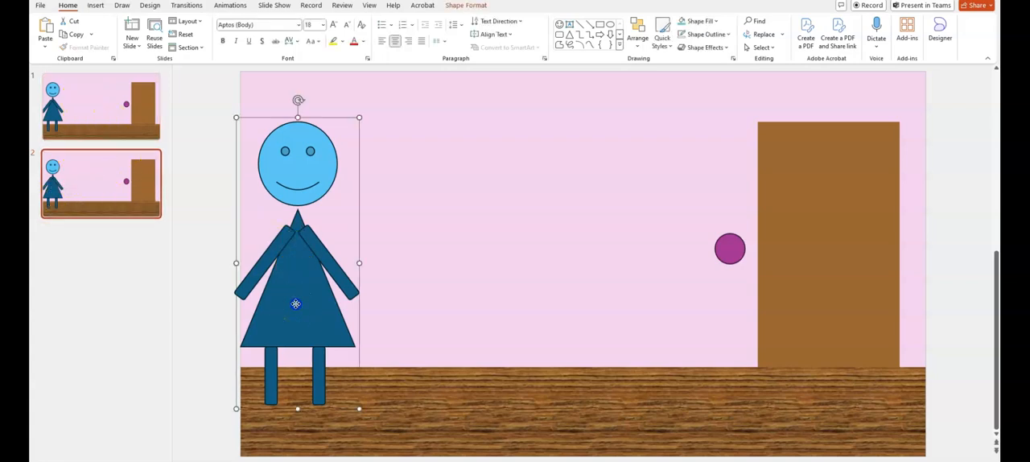
{"action": "left_click_drag", "start_coordinate": [296, 303], "coordinate": [303, 304]}
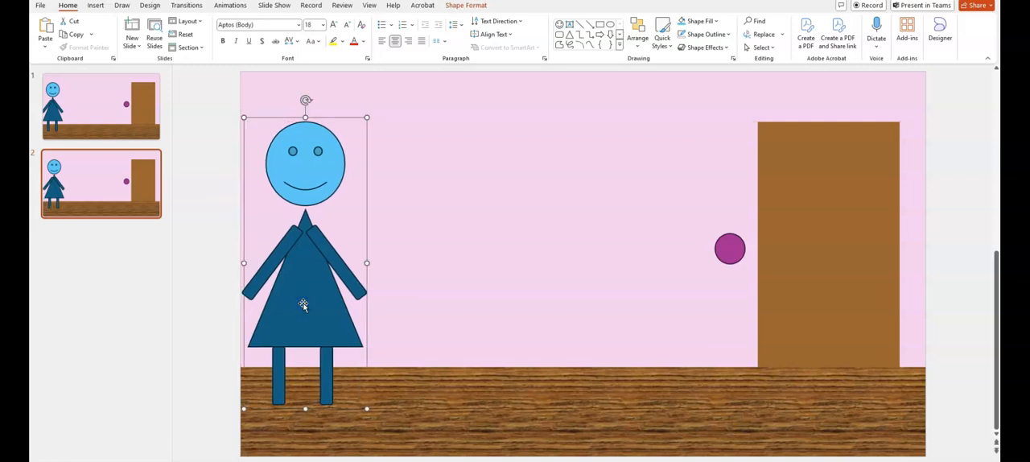
Duplicate slide 2 and shift the character slightly further toward the door on the copy, slide 3
{"action": "right_click", "coordinate": [93, 208]}
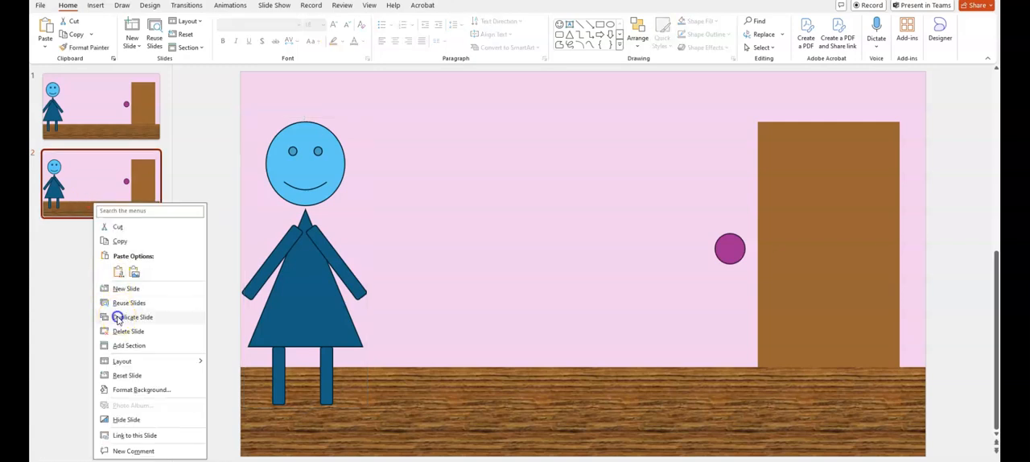
{"action": "left_click", "coordinate": [117, 319]}
{"action": "left_click", "coordinate": [312, 301]}
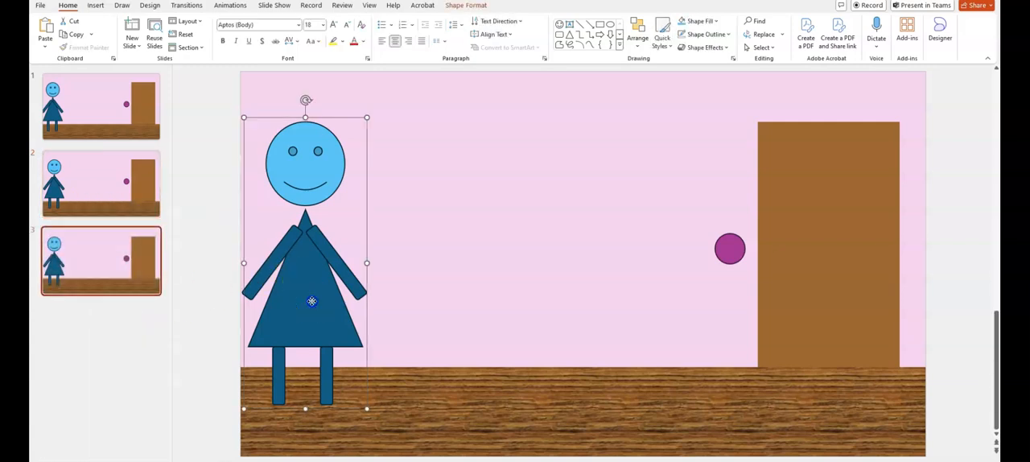
{"action": "left_click_drag", "start_coordinate": [312, 301], "coordinate": [321, 301]}
Duplicate slide 3 and move the character a small step closer to the door on slide 4
{"action": "left_click", "coordinate": [139, 257]}
{"action": "right_click", "coordinate": [124, 256]}
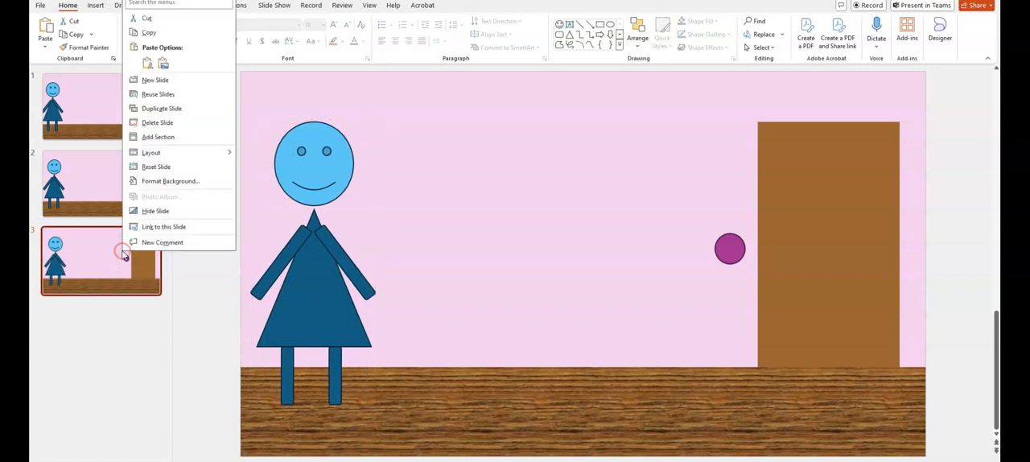
{"action": "left_click", "coordinate": [175, 108]}
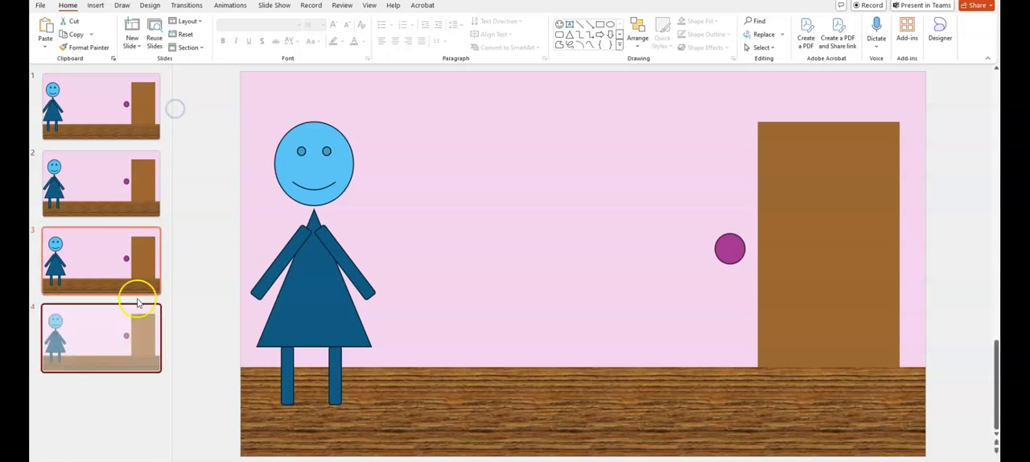
{"action": "left_click_drag", "start_coordinate": [330, 311], "coordinate": [343, 311]}
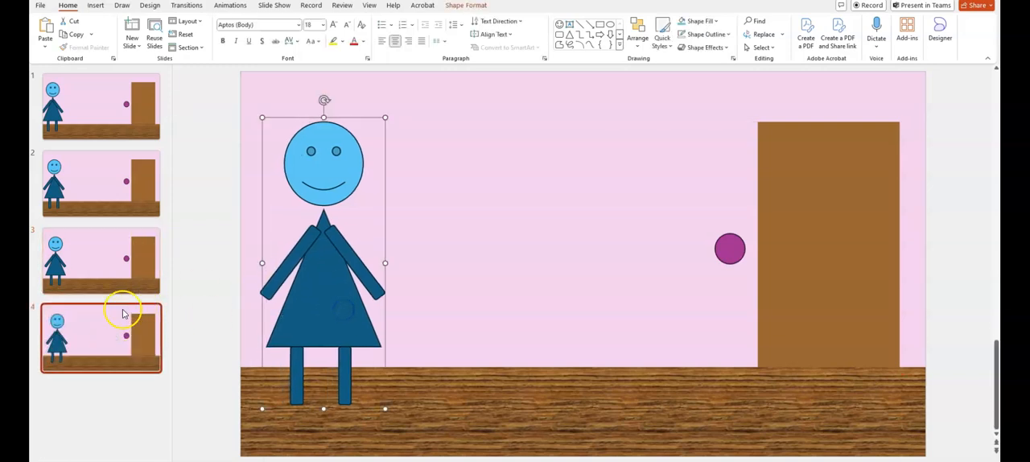
Duplicate slide 4 and shift the character another small step toward the door on slide 5
{"action": "right_click", "coordinate": [105, 327]}
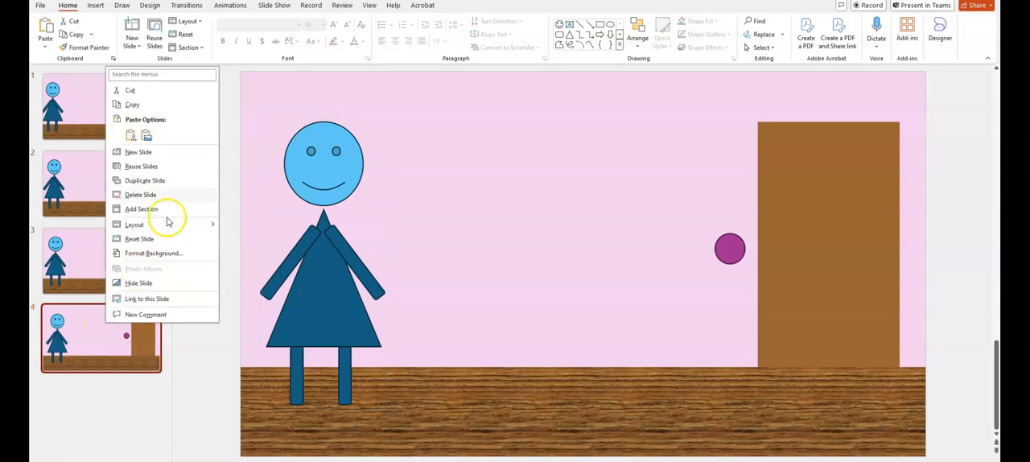
{"action": "left_click", "coordinate": [177, 185]}
{"action": "left_click", "coordinate": [338, 294]}
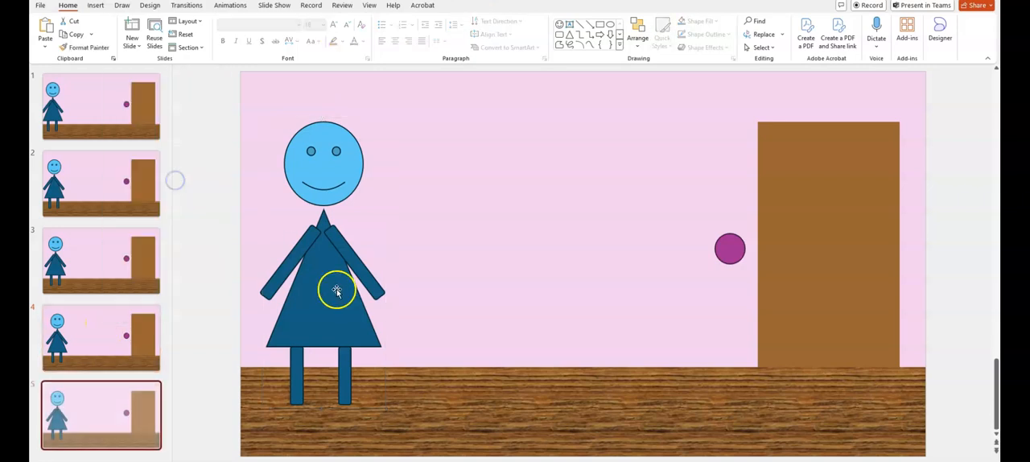
{"action": "left_click_drag", "start_coordinate": [338, 294], "coordinate": [352, 294]}
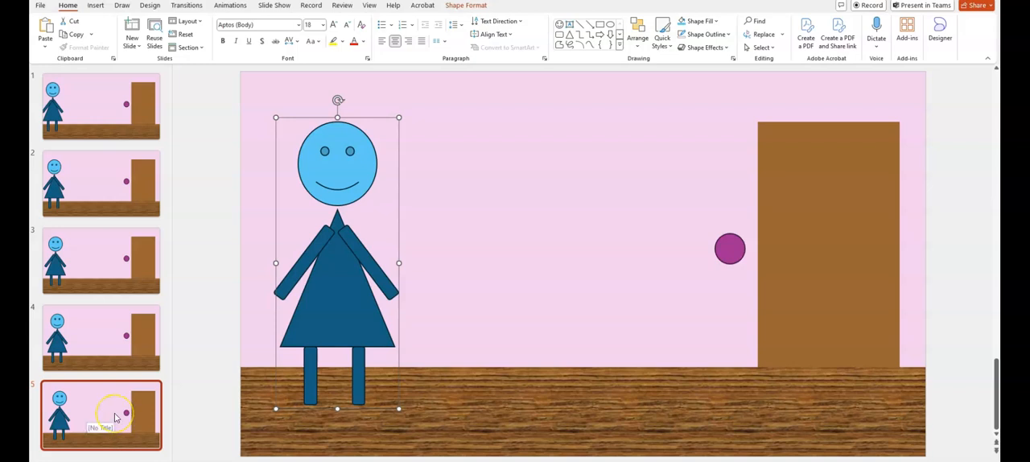
Duplicate slide 5 and move the character slightly nearer the door on slide 6, keeping its height
{"action": "left_click", "coordinate": [115, 418]}
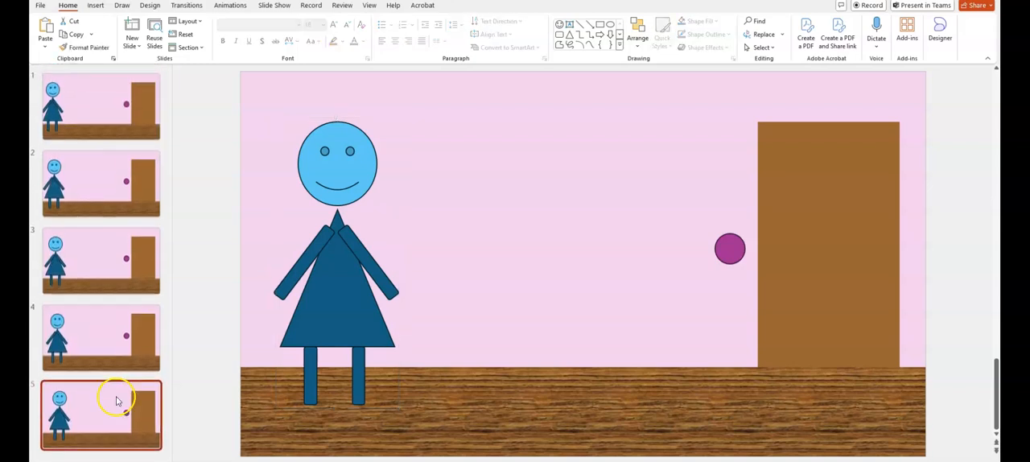
{"action": "right_click", "coordinate": [117, 401]}
{"action": "left_click", "coordinate": [163, 254]}
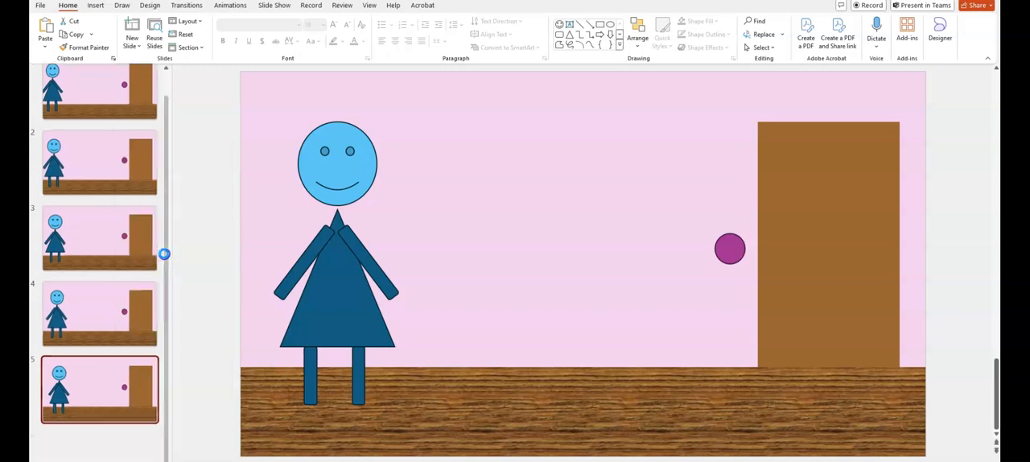
{"action": "left_click", "coordinate": [332, 322]}
{"action": "left_click_drag", "start_coordinate": [332, 321], "coordinate": [344, 321]}
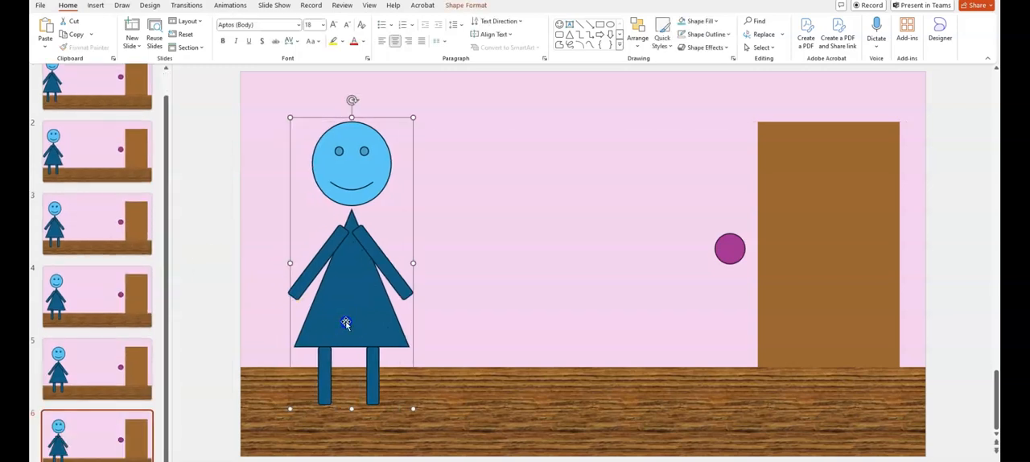
Duplicate slide 6 and shift the character a little further toward the door on slide 7
{"action": "left_click", "coordinate": [118, 435]}
{"action": "right_click", "coordinate": [118, 435]}
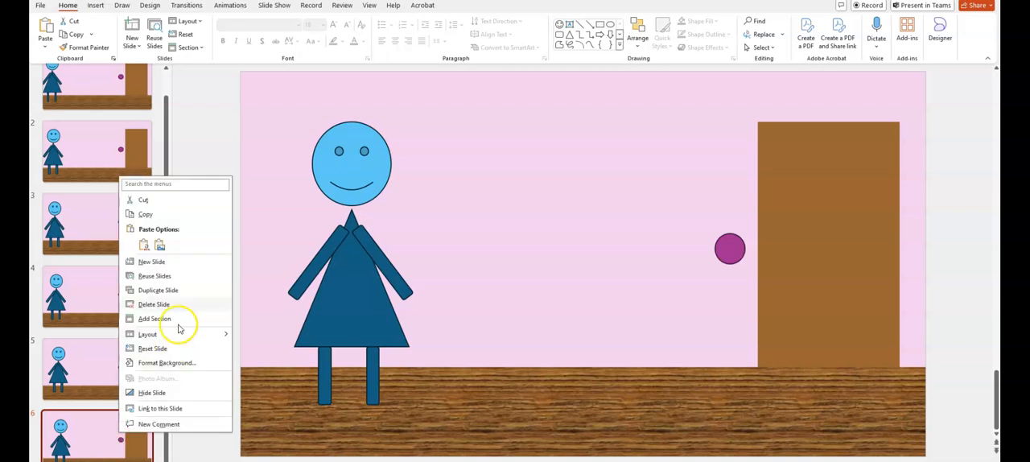
{"action": "left_click", "coordinate": [175, 291]}
{"action": "left_click_drag", "start_coordinate": [361, 317], "coordinate": [380, 319]}
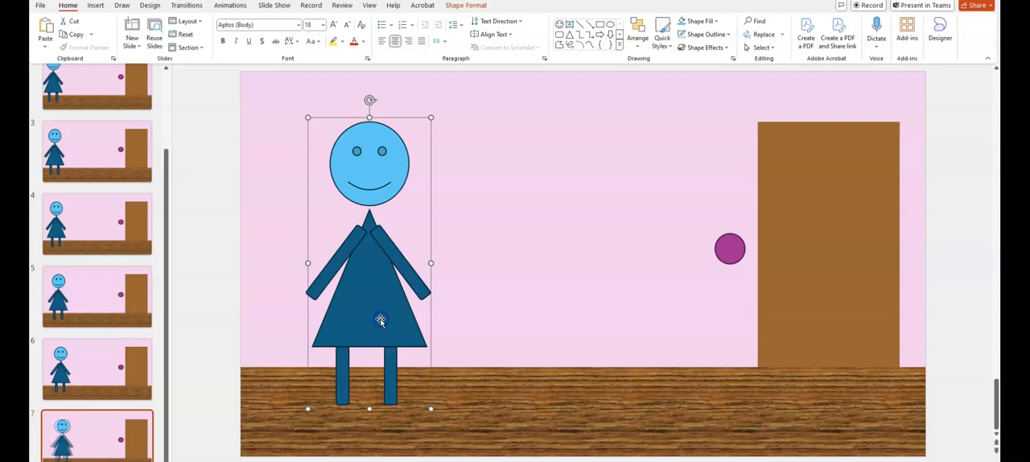
Duplicate slide 7 and move the character another small step toward the door on slide 8
{"action": "right_click", "coordinate": [123, 437]}
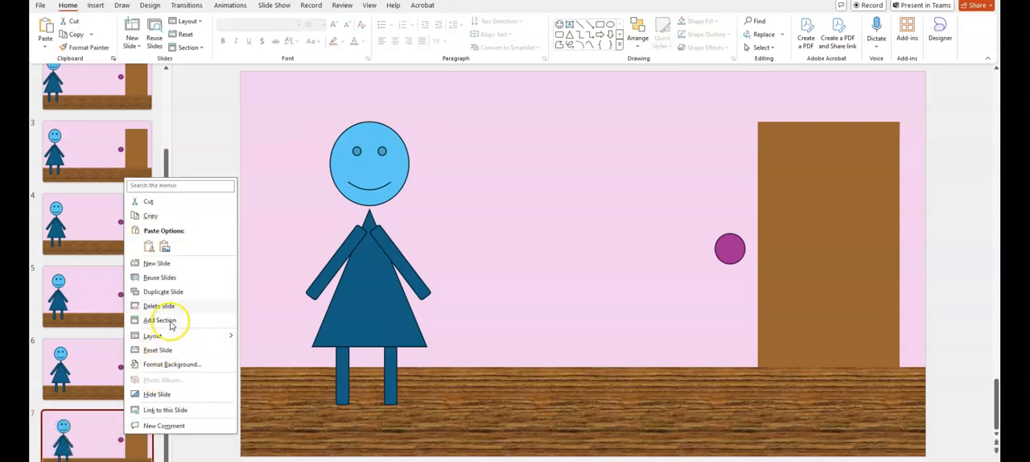
{"action": "left_click", "coordinate": [178, 297]}
{"action": "left_click_drag", "start_coordinate": [363, 334], "coordinate": [377, 335]}
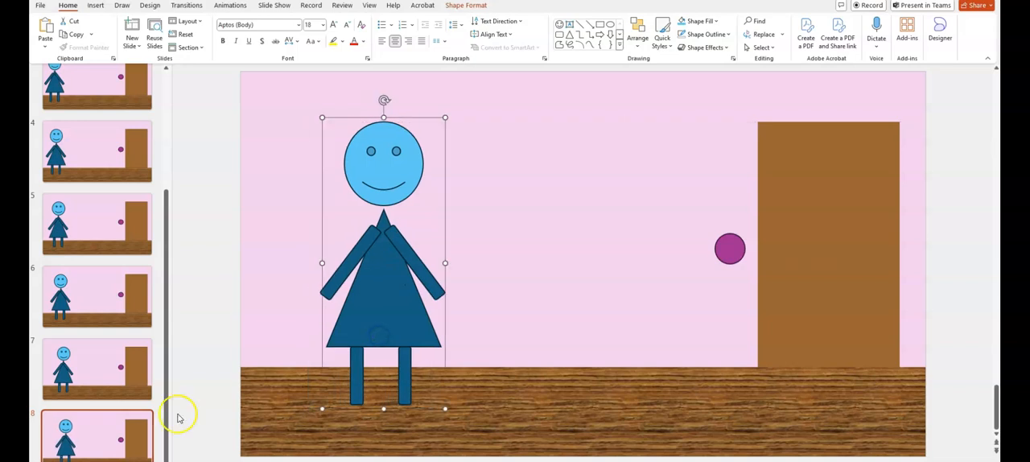
{"action": "right_click", "coordinate": [123, 435]}
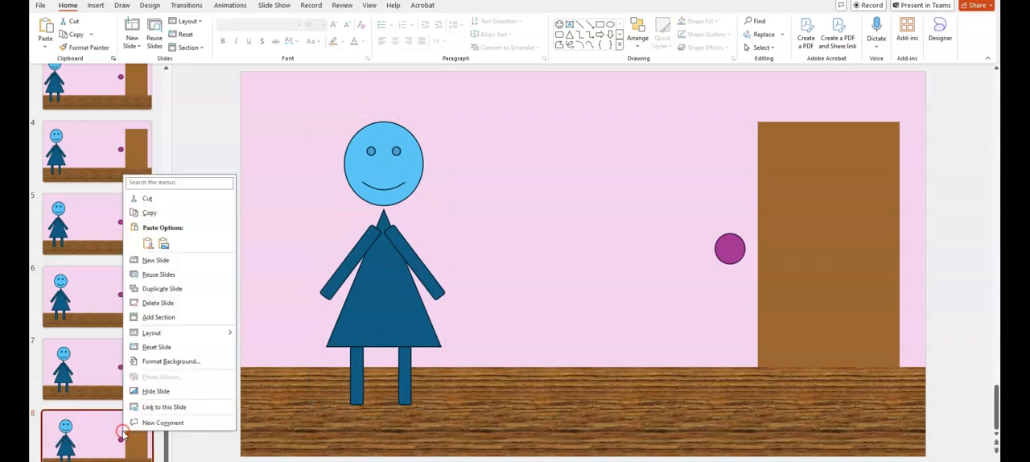
{"action": "left_click", "coordinate": [171, 290]}
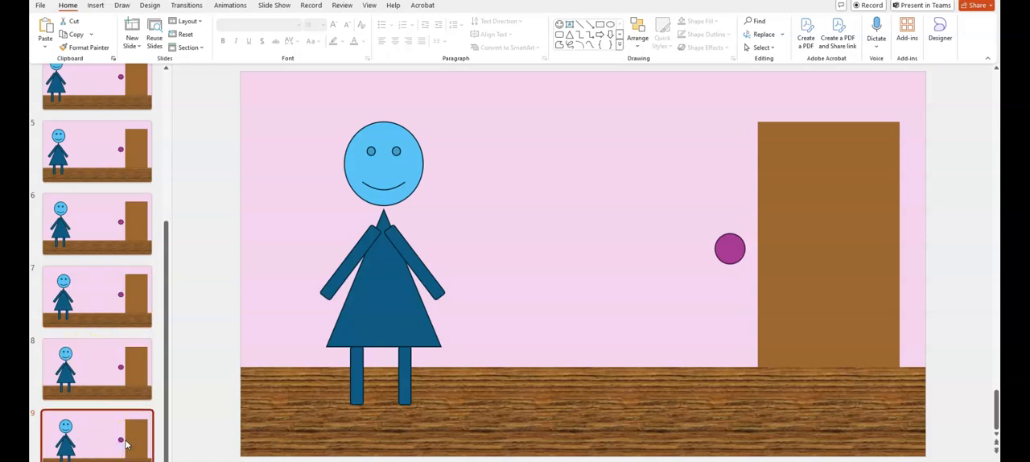
{"action": "key", "text": "Delete"}
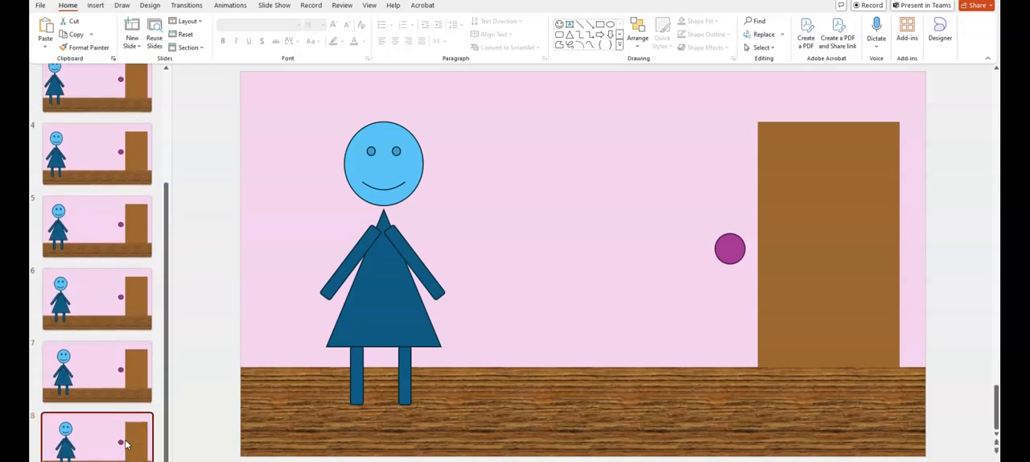
Shift the character on slide 8 slightly more toward the door
{"action": "left_click_drag", "start_coordinate": [374, 324], "coordinate": [384, 324]}
{"action": "left_click", "coordinate": [91, 367]}
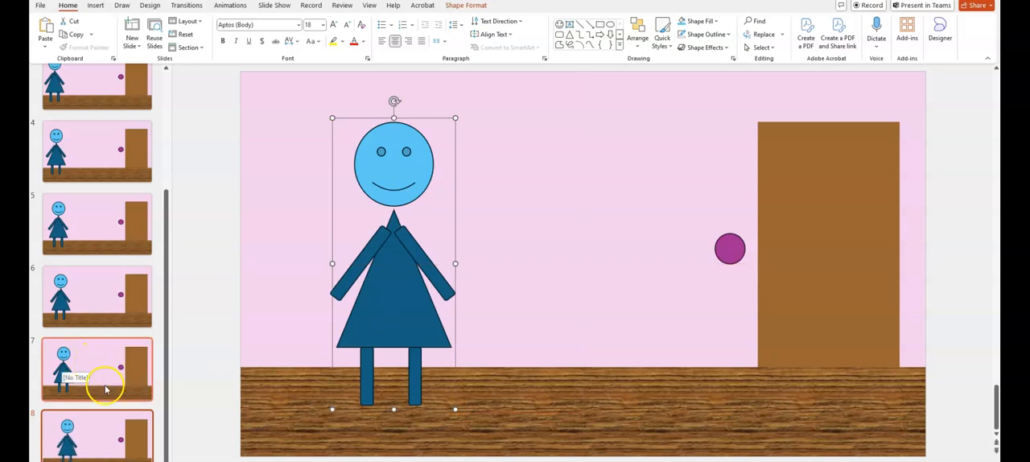
Duplicate slide 8 and move the character a small step closer to the door on slide 9
{"action": "left_click", "coordinate": [126, 451]}
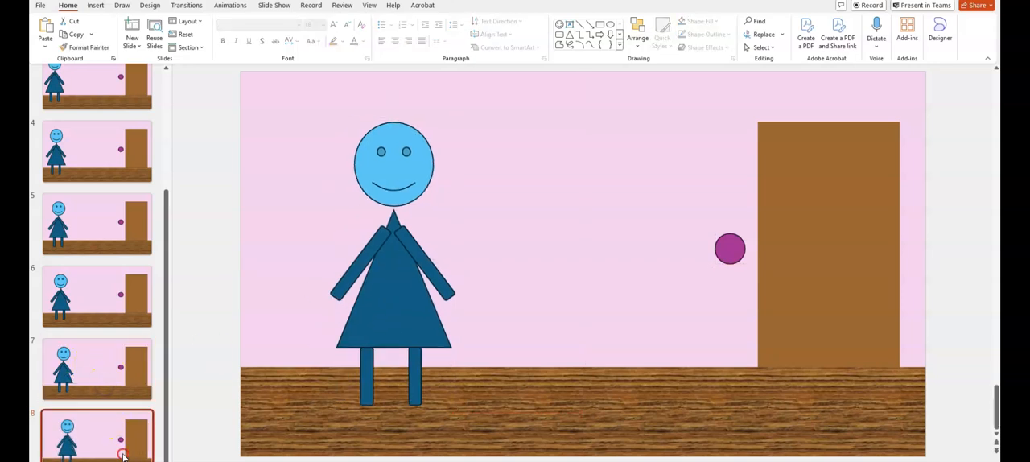
{"action": "right_click", "coordinate": [123, 455]}
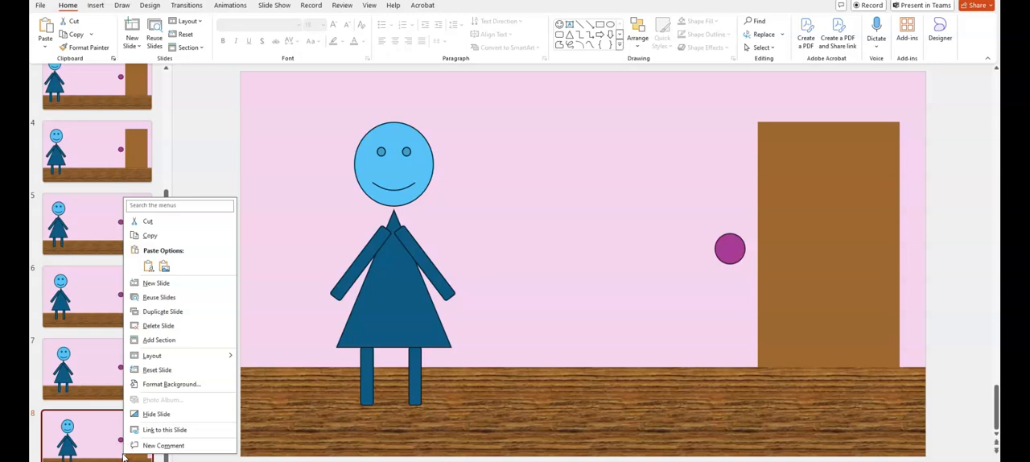
{"action": "left_click", "coordinate": [164, 313]}
{"action": "left_click_drag", "start_coordinate": [386, 308], "coordinate": [404, 307]}
Duplicate slide 9 and select the character group on the copy, slide 10
{"action": "left_click", "coordinate": [116, 427]}
{"action": "right_click", "coordinate": [117, 427]}
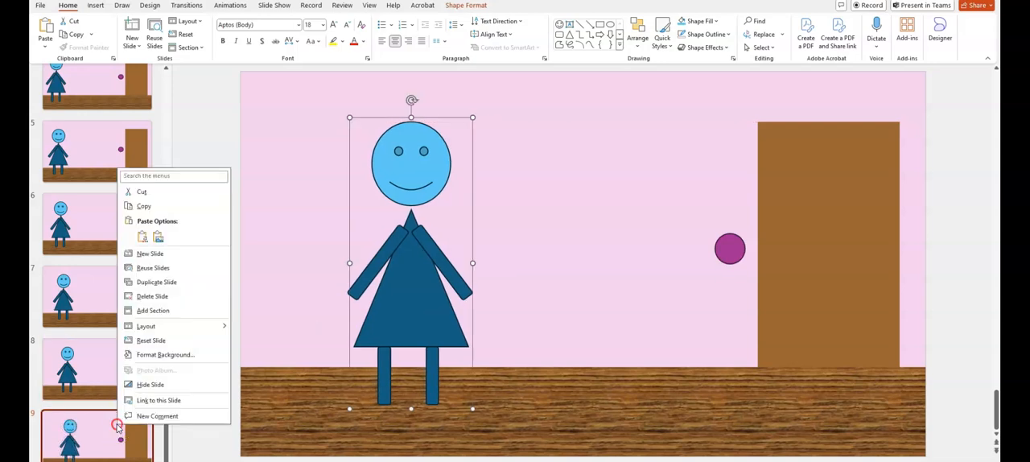
{"action": "left_click", "coordinate": [169, 284]}
{"action": "left_click", "coordinate": [404, 327]}
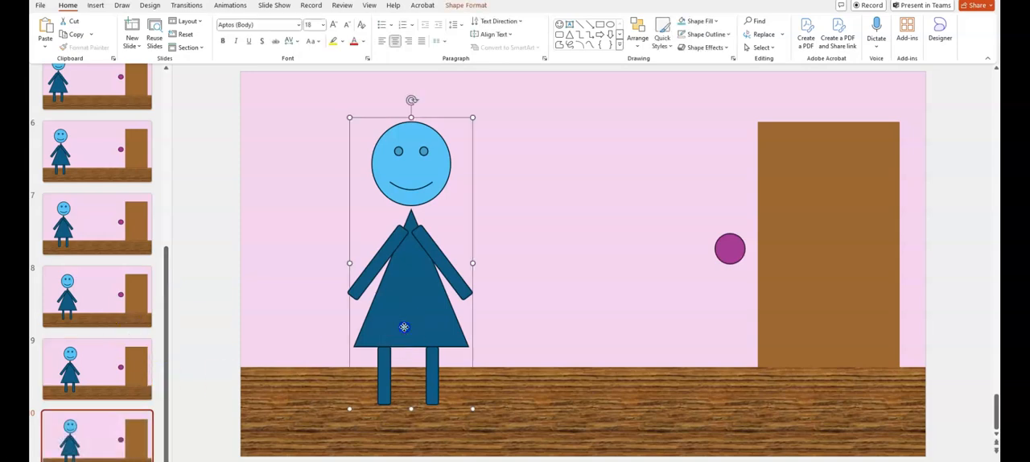